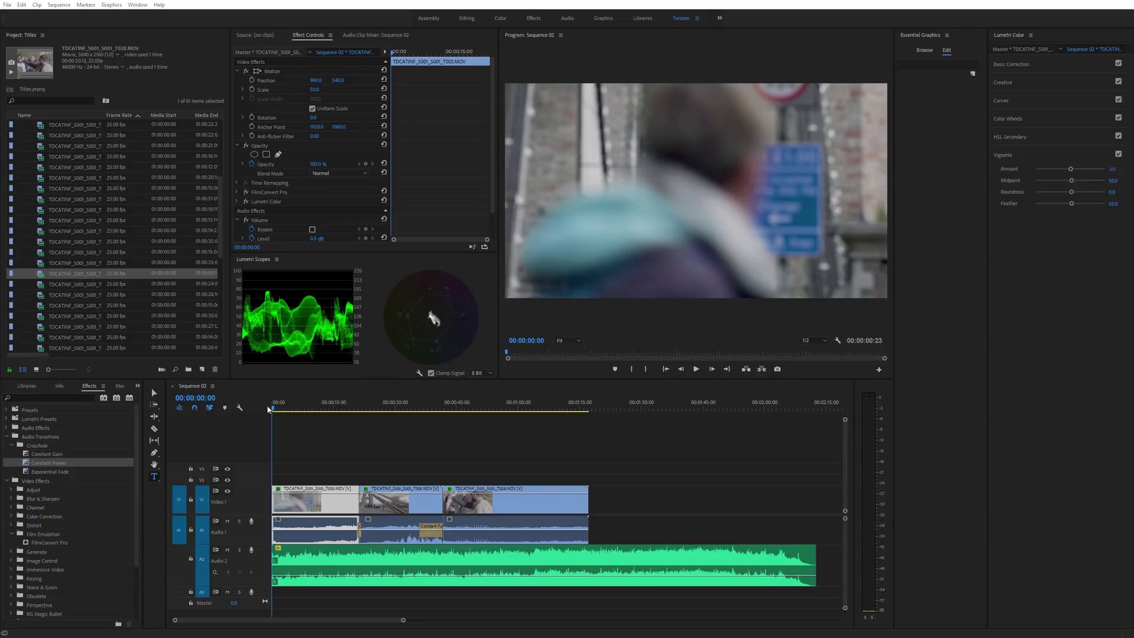
Preview the footage, then start a text graphic reading DIRECTOR with the director's name below
{"action": "left_click_drag", "start_coordinate": [269, 409], "coordinate": [292, 402]}
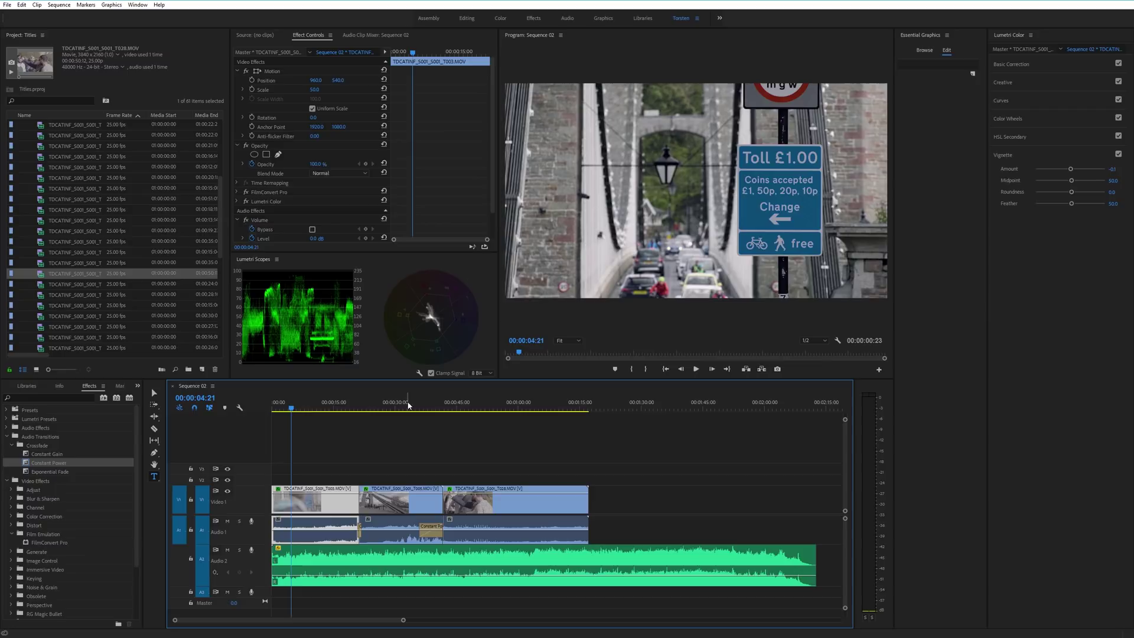
{"action": "left_click_drag", "start_coordinate": [408, 405], "coordinate": [269, 405]}
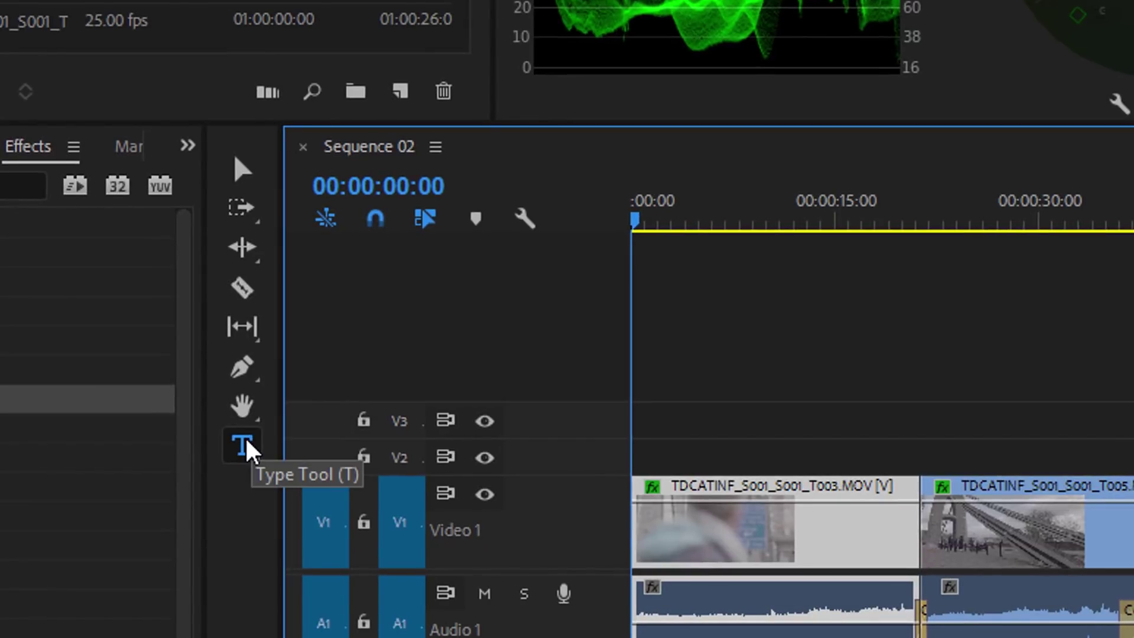
{"action": "left_click", "coordinate": [248, 452]}
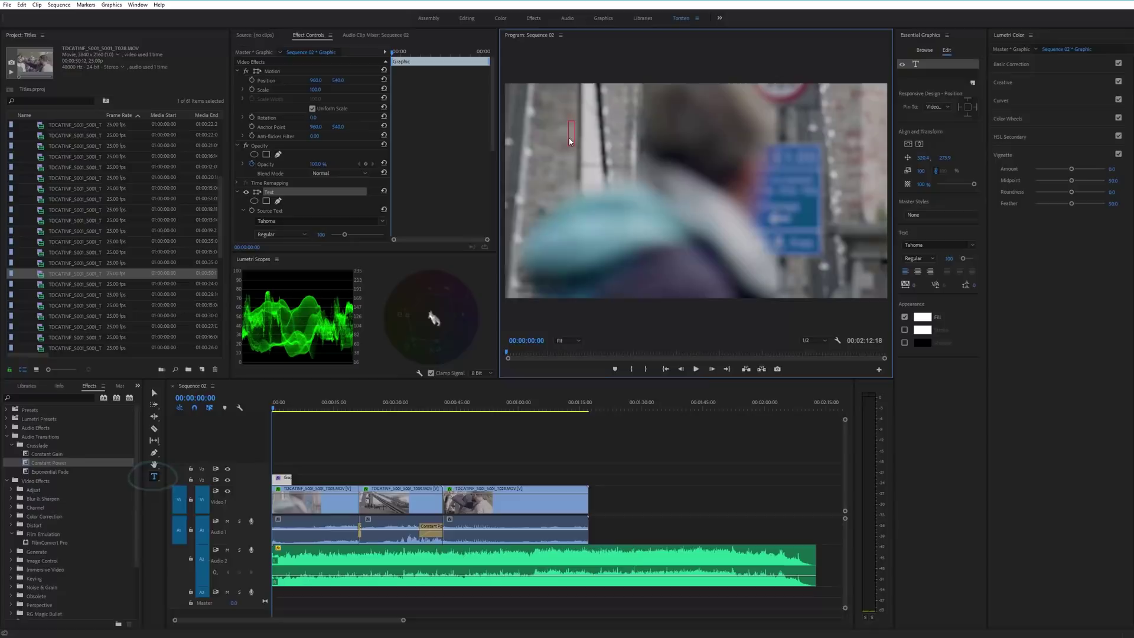
{"action": "left_click", "coordinate": [552, 130]}
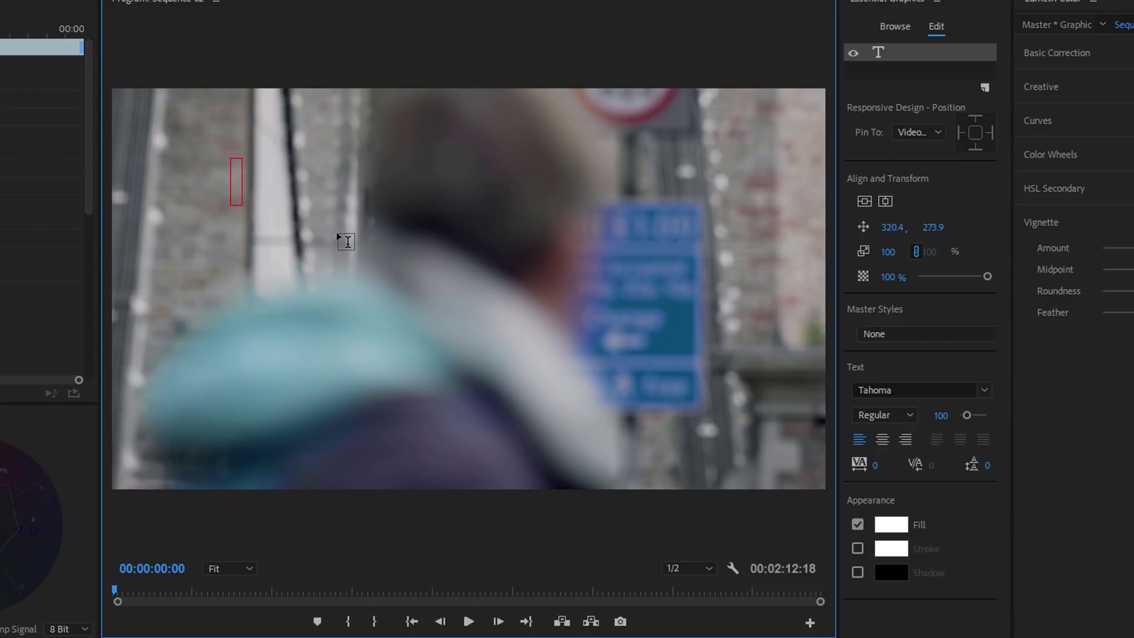
{"action": "type", "text": "DIRECTOR"}
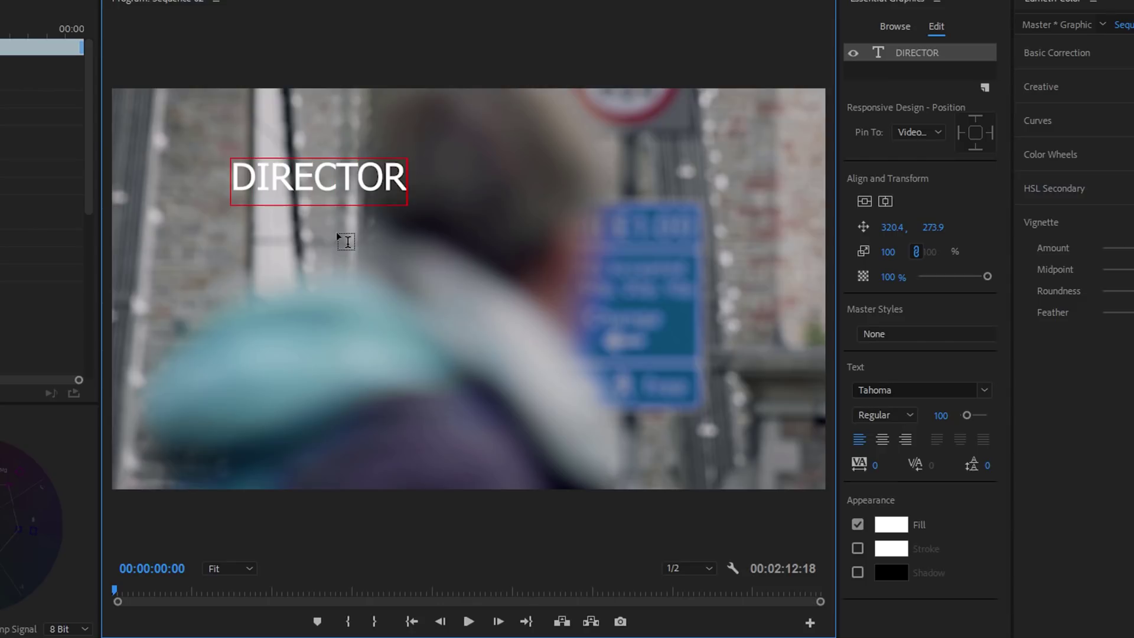
{"action": "key", "text": "Return"}
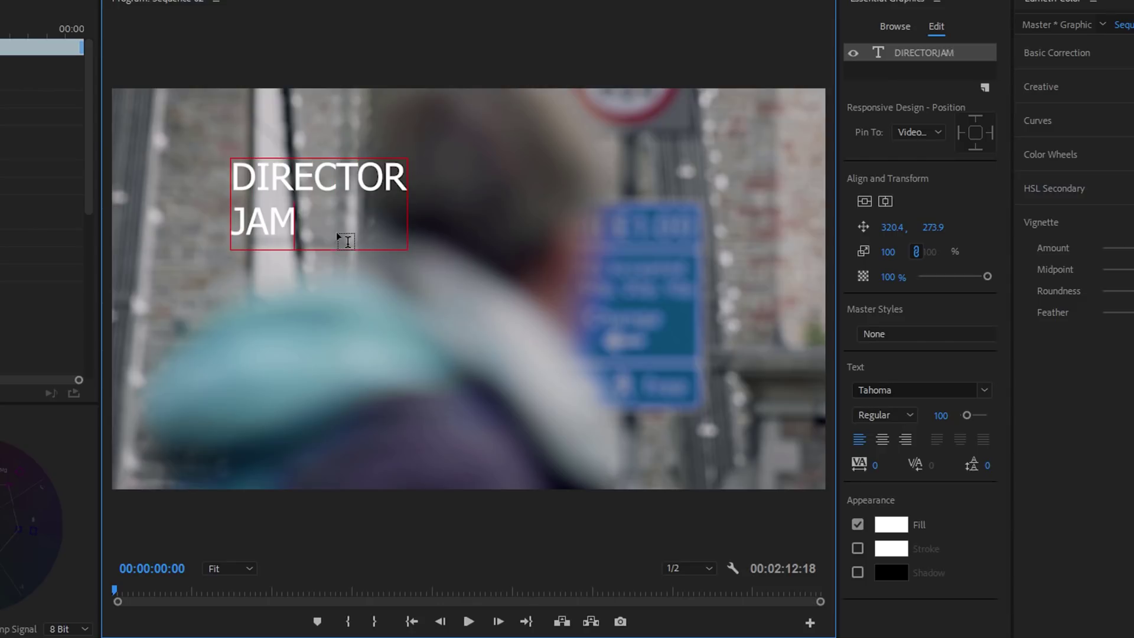
{"action": "key", "text": "Return"}
{"action": "key", "text": "Return"}
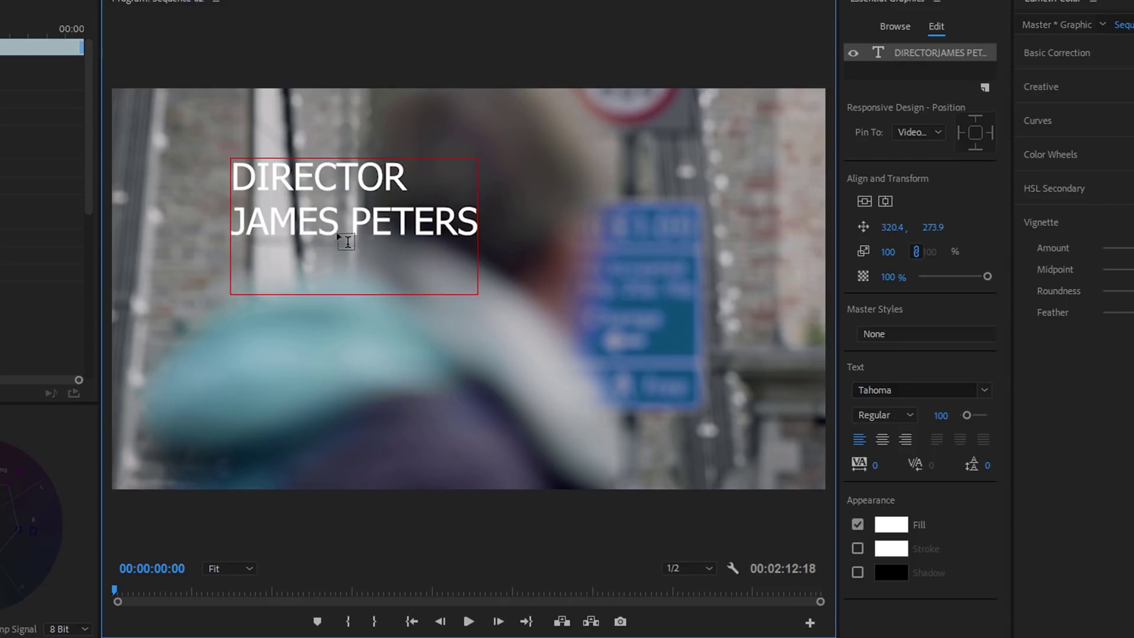
Add the CAMERA and EXECUTIVE PRODUCER credits, each with the person's name
{"action": "type", "text": "CAMERA"}
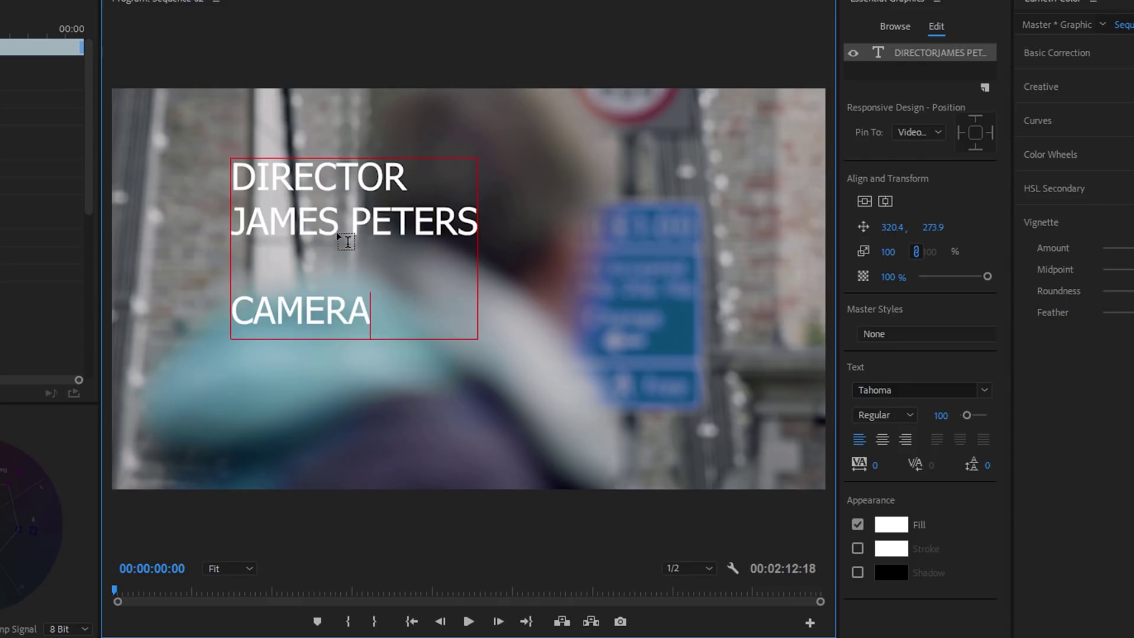
{"action": "key", "text": "Return"}
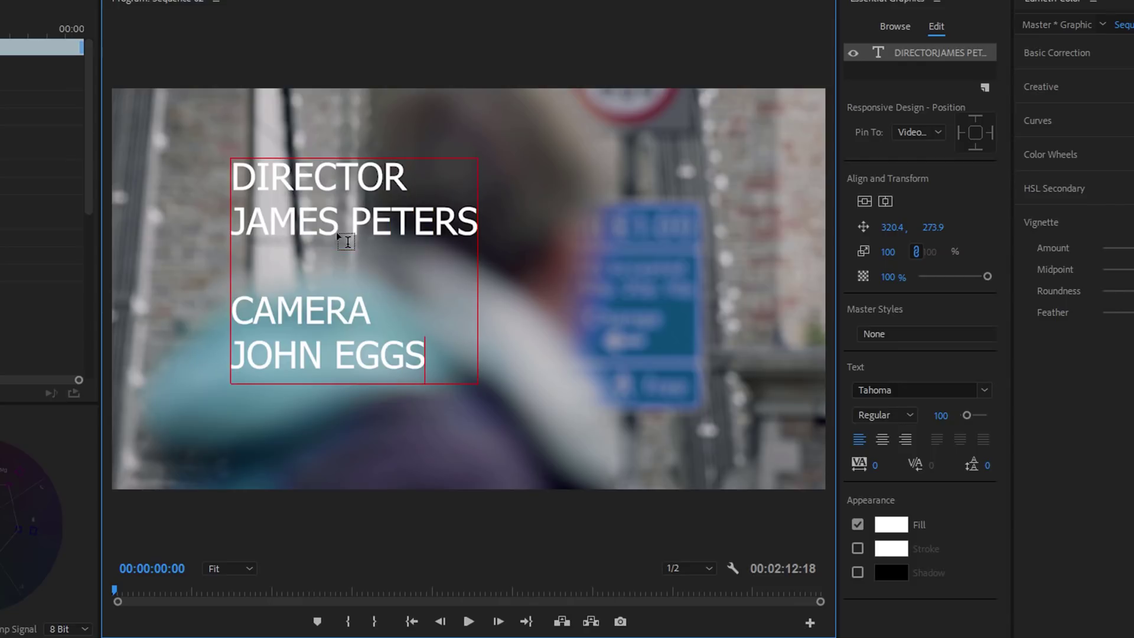
{"action": "key", "text": "Return"}
{"action": "key", "text": "Return"}
{"action": "type", "text": "EXEC"}
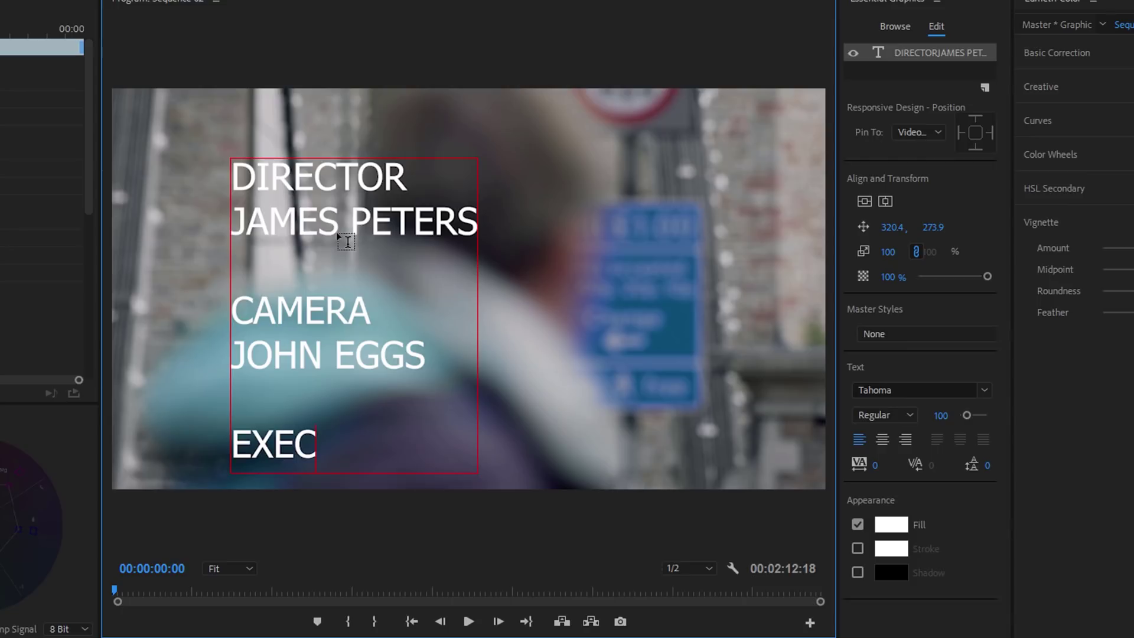
{"action": "type", "text": "UTIVE"}
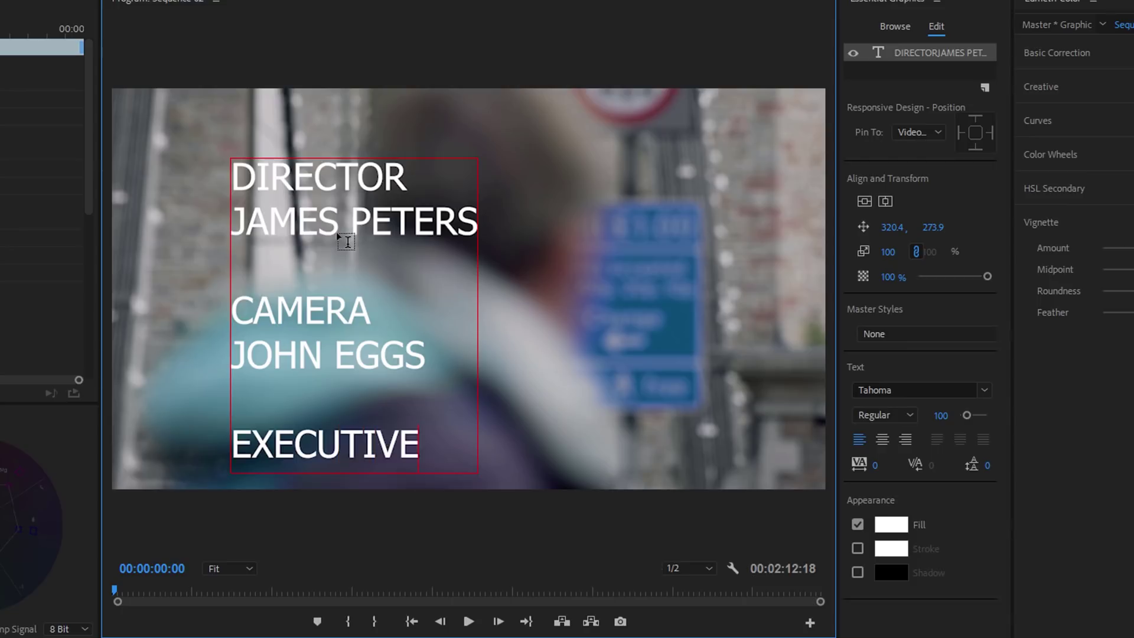
{"action": "type", "text": " PR"}
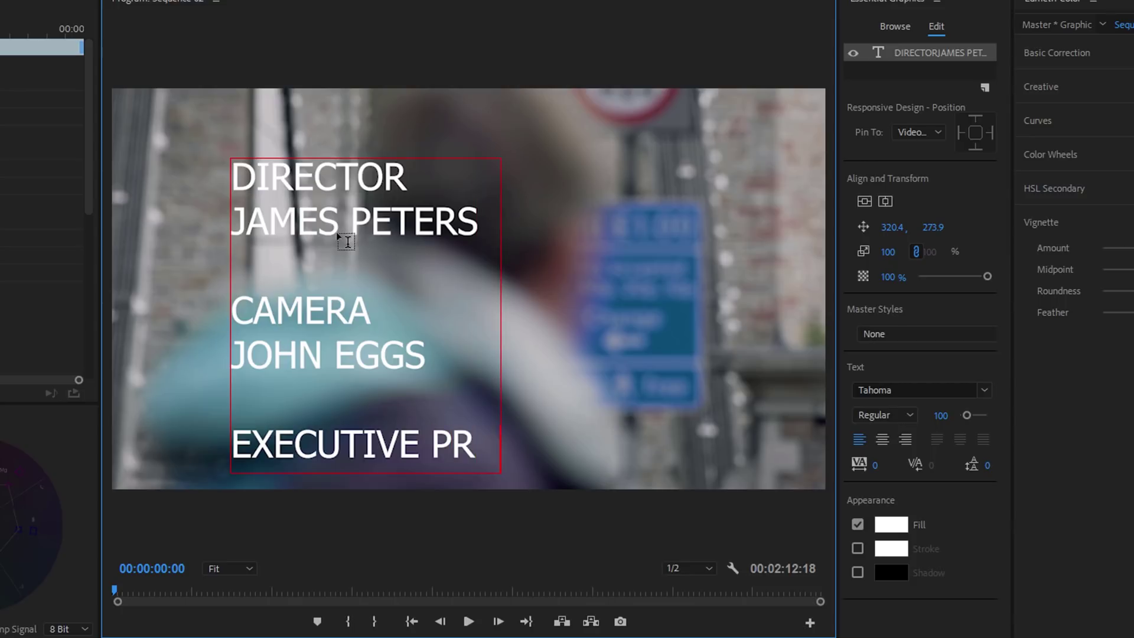
{"action": "type", "text": "ODUCER "}
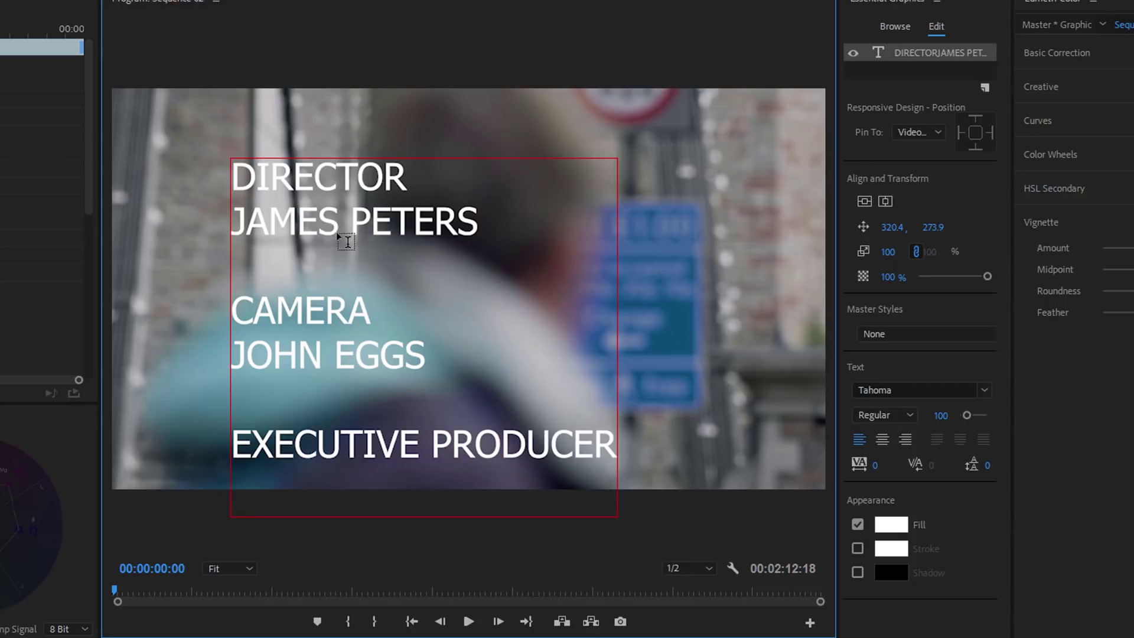
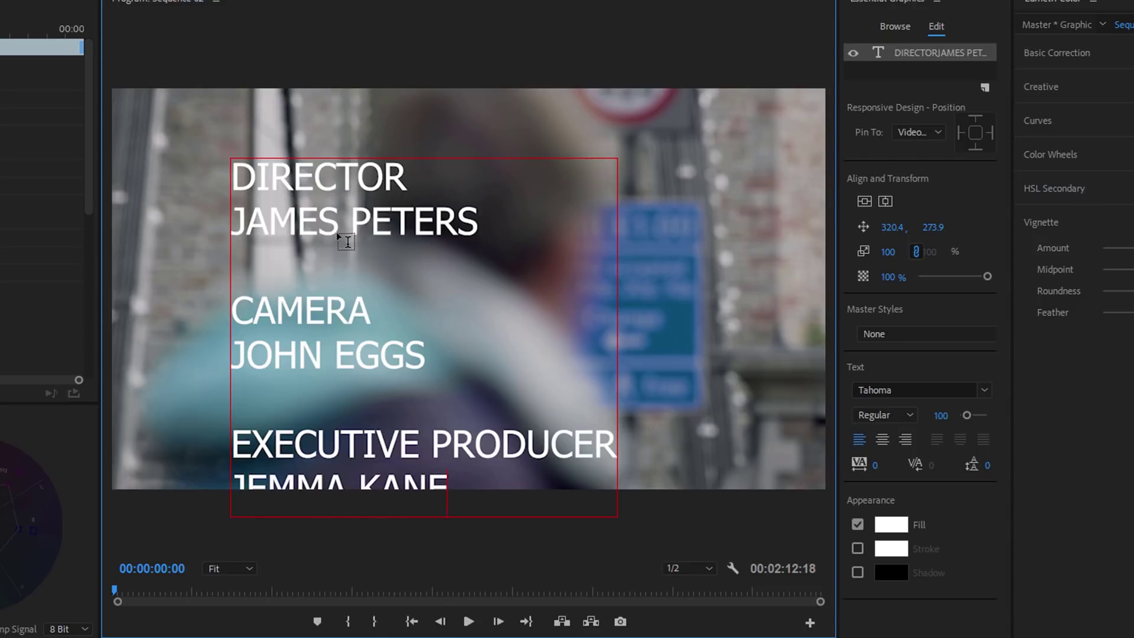
{"action": "left_click_drag", "start_coordinate": [232, 177], "coordinate": [401, 180]}
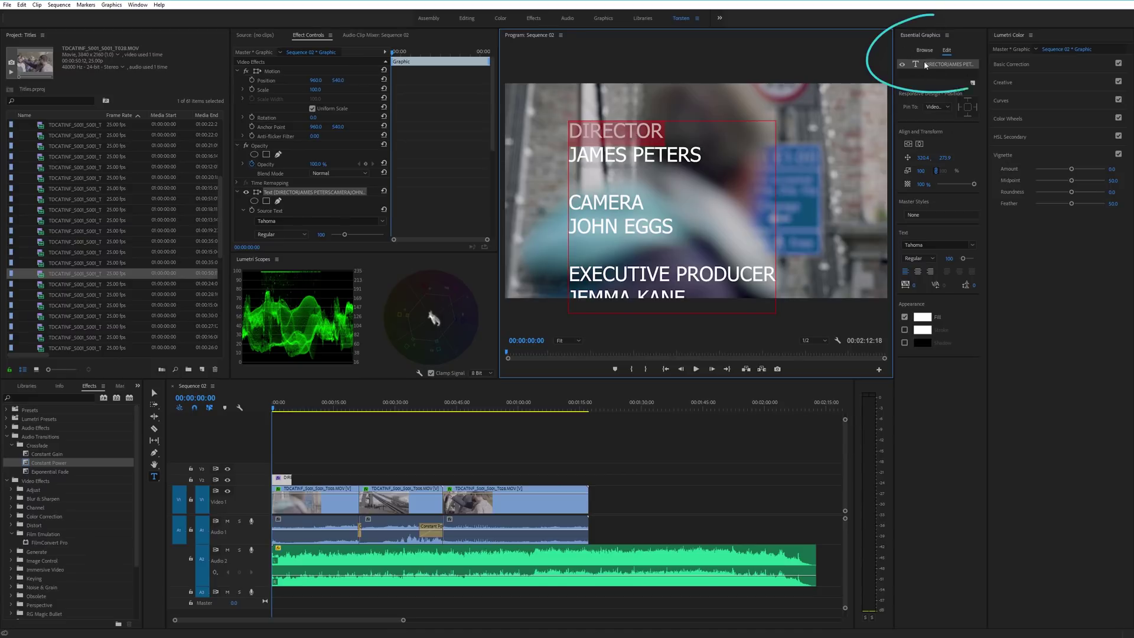
Check the Window menu, then widen Essential Graphics against the Lumetri Color panel
{"action": "left_click", "coordinate": [138, 5]}
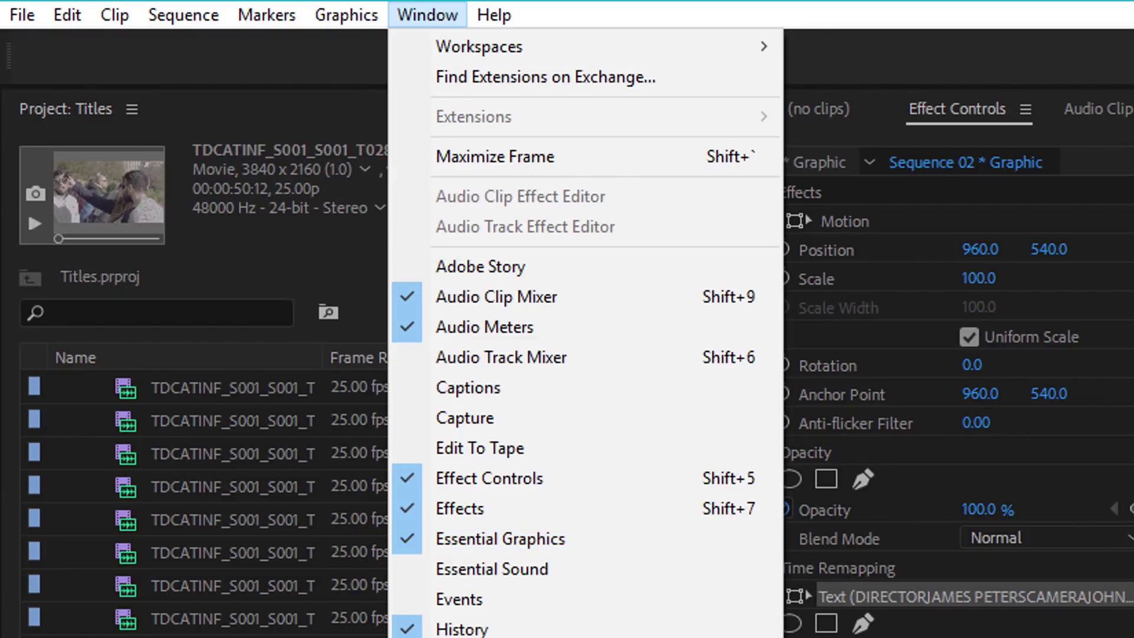
{"action": "key", "text": "Escape"}
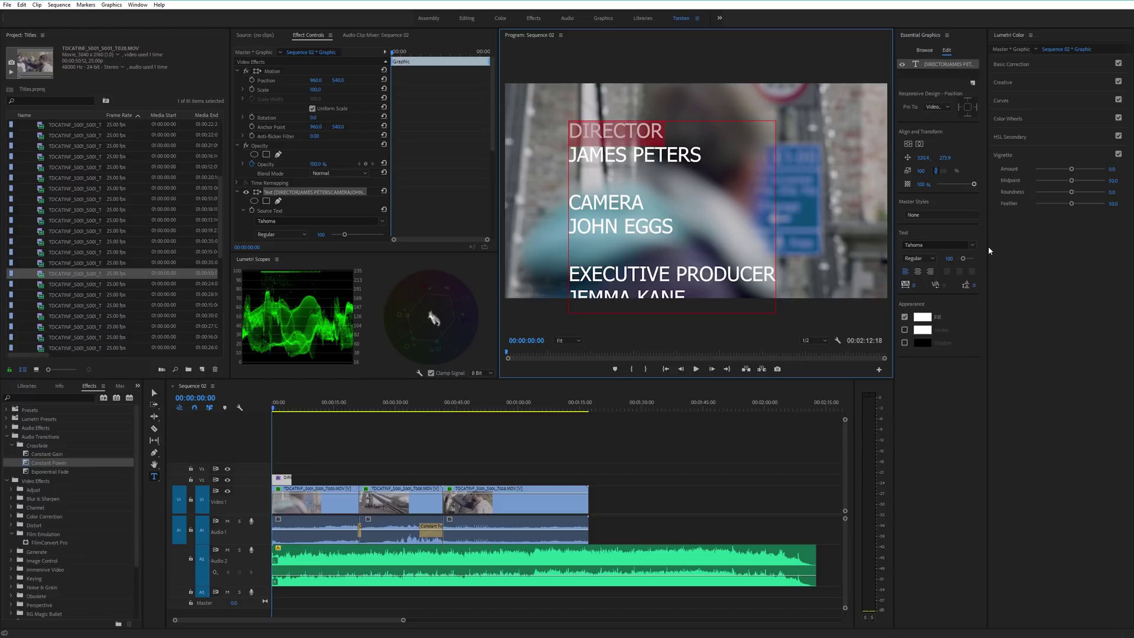
{"action": "left_click_drag", "start_coordinate": [987, 246], "coordinate": [1052, 247]}
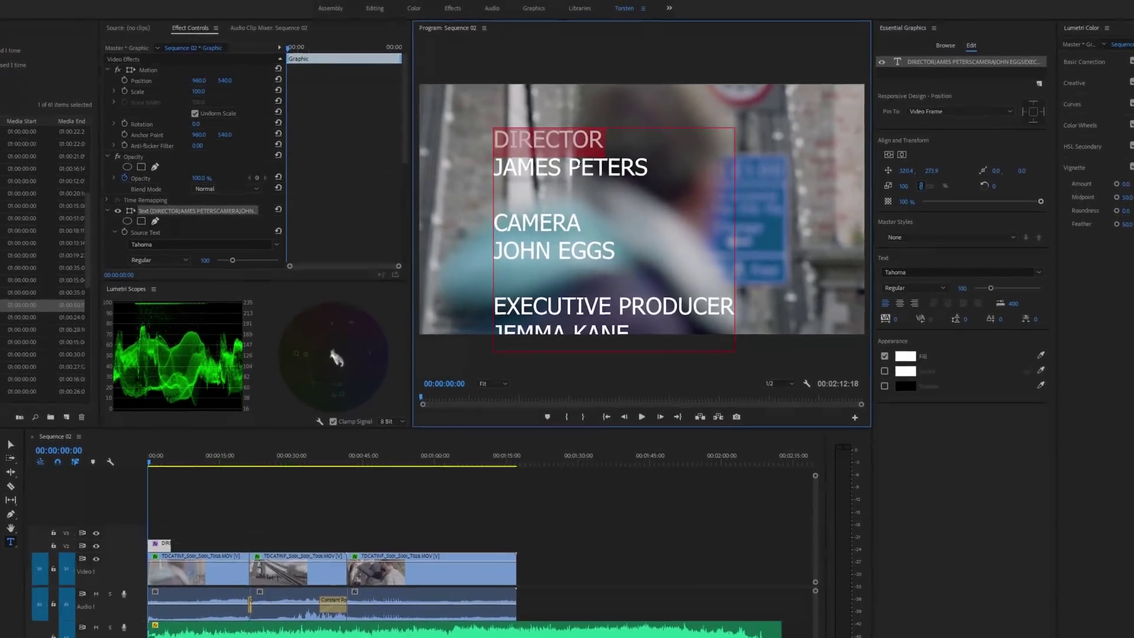
Select all the credits text and change the font from Tahoma Regular to Lato Medium
{"action": "left_click", "coordinate": [642, 161]}
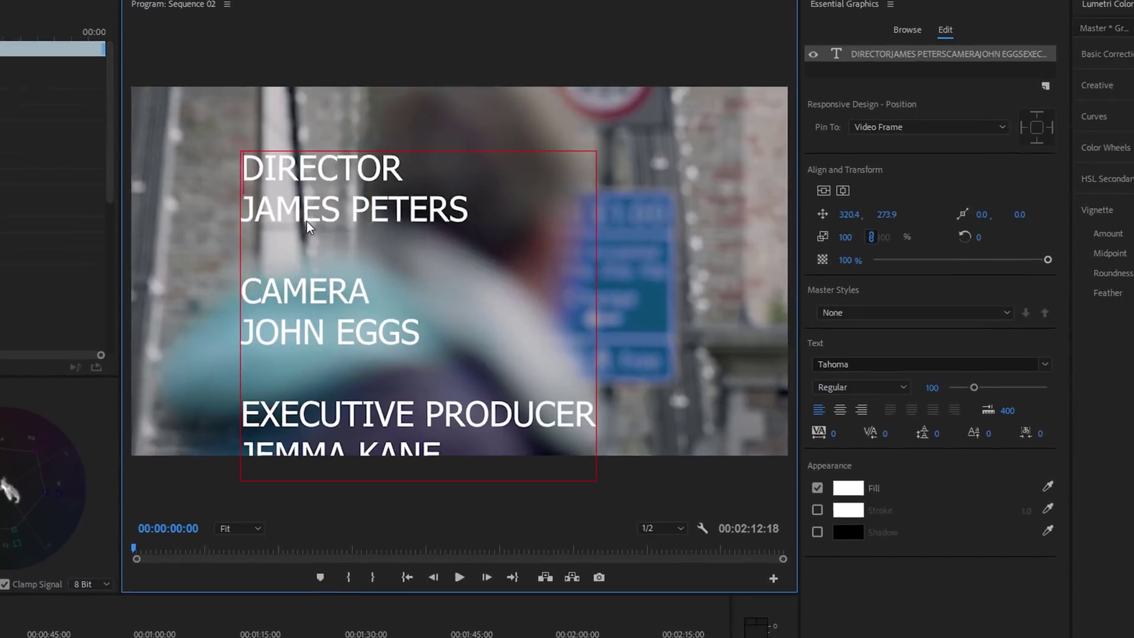
{"action": "left_click_drag", "start_coordinate": [314, 156], "coordinate": [507, 435]}
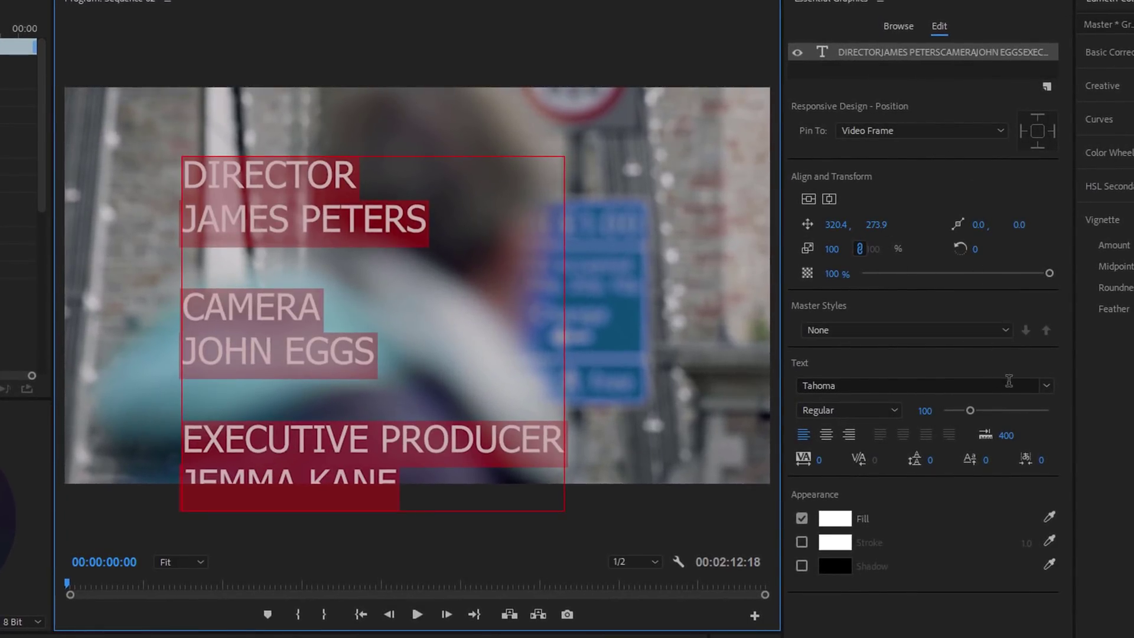
{"action": "left_click", "coordinate": [1046, 390]}
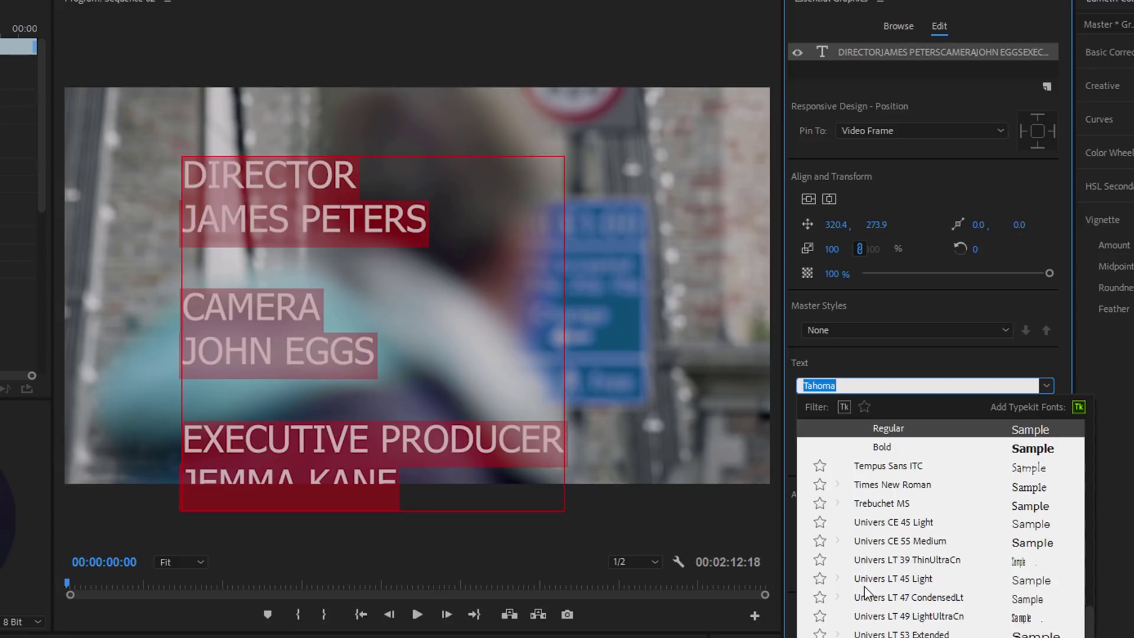
{"action": "scroll", "coordinate": [864, 586], "scroll_direction": "up", "scroll_amount": 2}
{"action": "scroll", "coordinate": [864, 586], "scroll_direction": "up", "scroll_amount": 15}
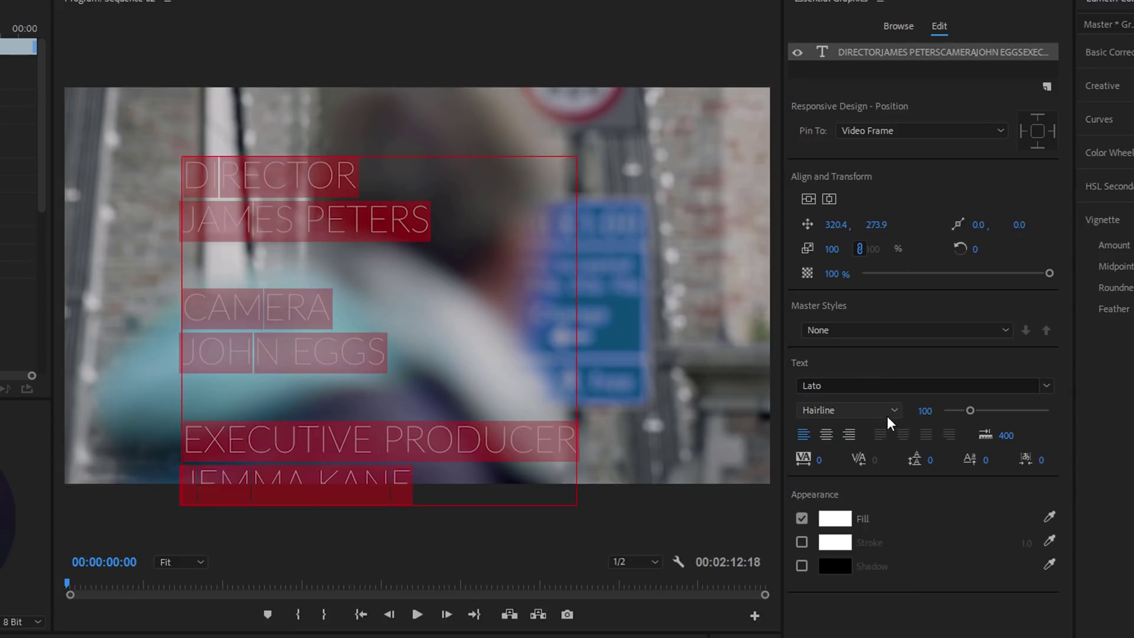
{"action": "left_click", "coordinate": [892, 410]}
{"action": "left_click", "coordinate": [873, 573]}
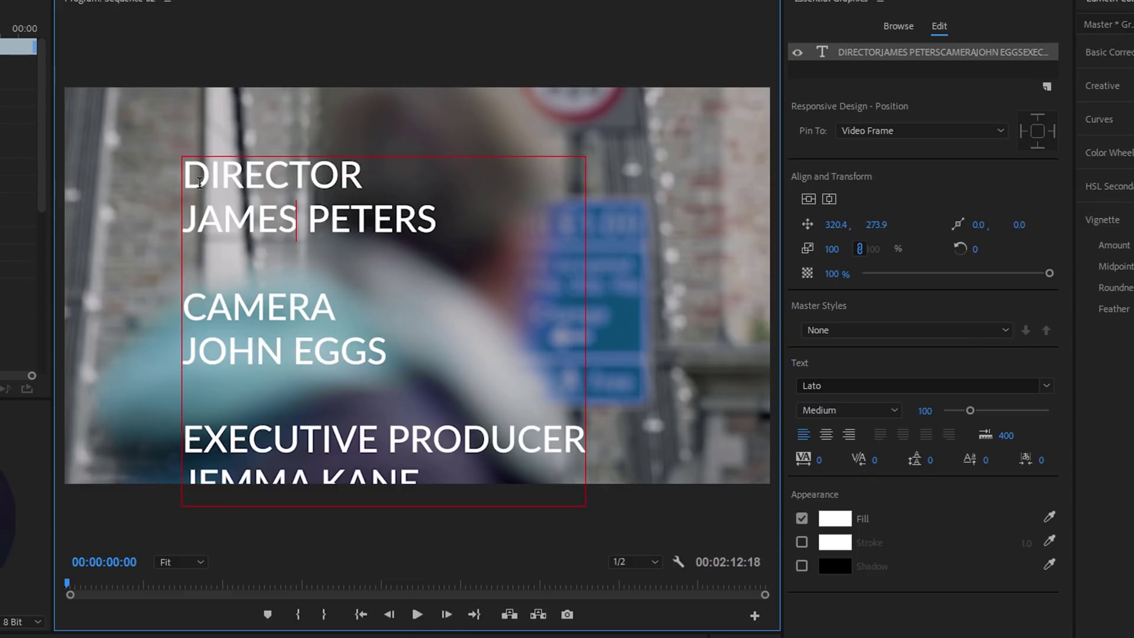
{"action": "left_click_drag", "start_coordinate": [190, 175], "coordinate": [370, 175]}
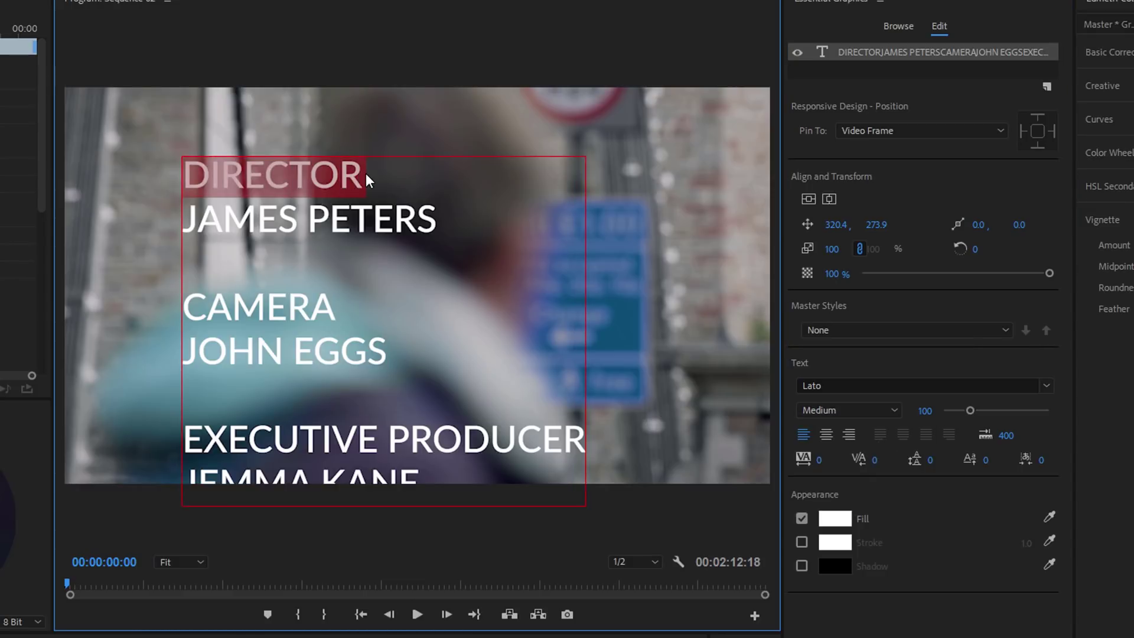
Set the DIRECTOR, CAMERA and EXECUTIVE PRODUCER headings to font size 69
{"action": "left_click_drag", "start_coordinate": [928, 417], "coordinate": [909, 416]}
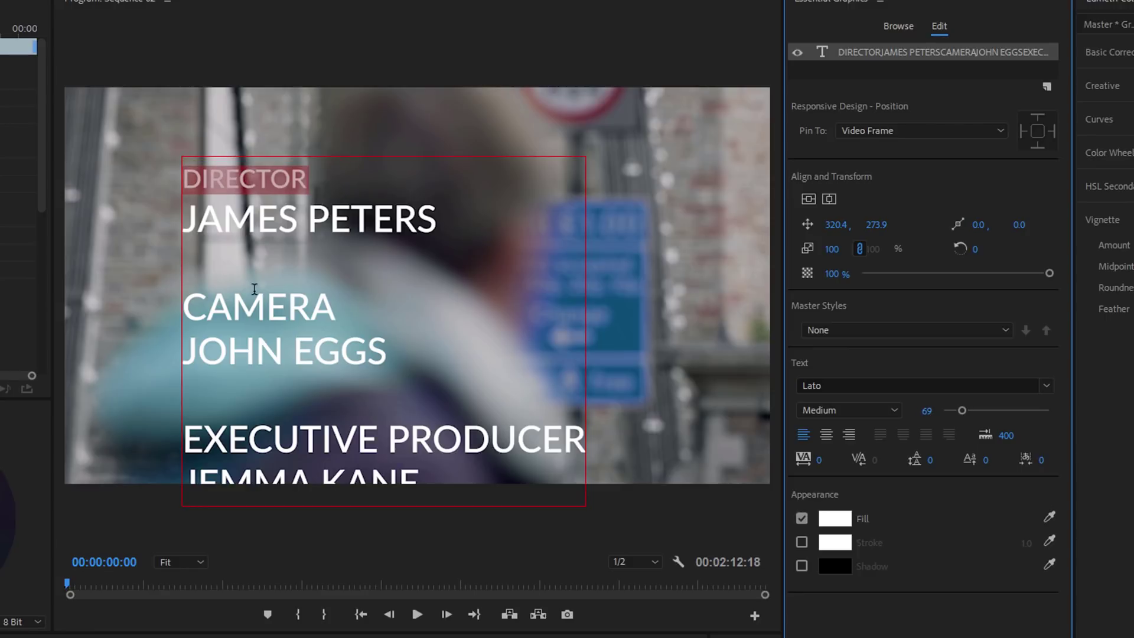
{"action": "left_click", "coordinate": [193, 312]}
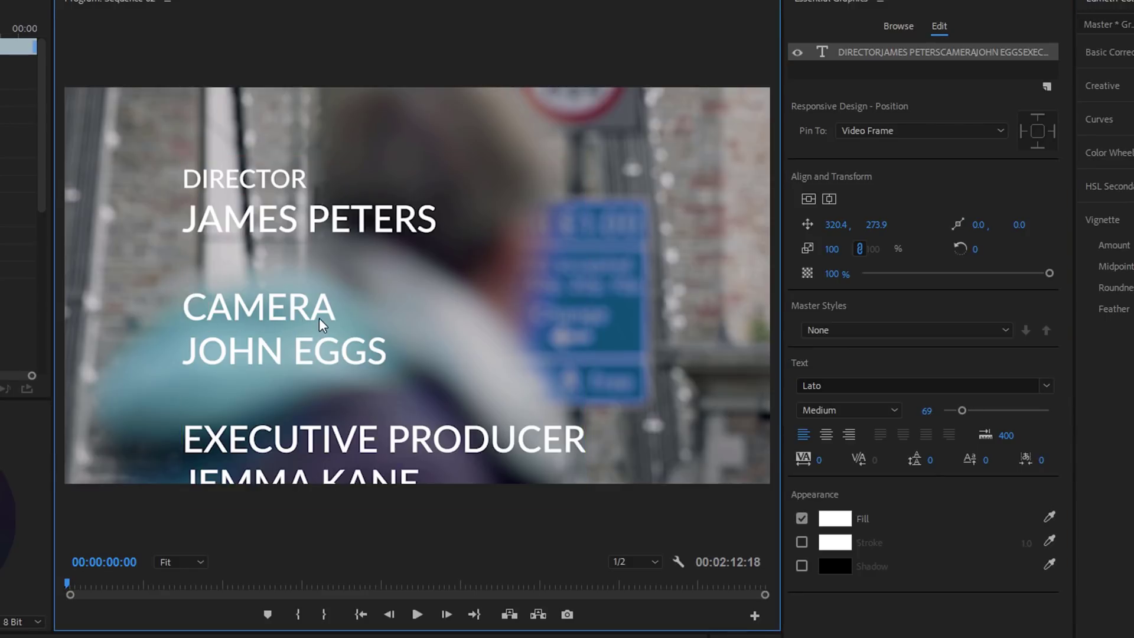
{"action": "left_click_drag", "start_coordinate": [192, 312], "coordinate": [334, 311]}
{"action": "left_click", "coordinate": [926, 410]}
{"action": "type", "text": "69"}
{"action": "key", "text": "Return"}
{"action": "left_click", "coordinate": [185, 426]}
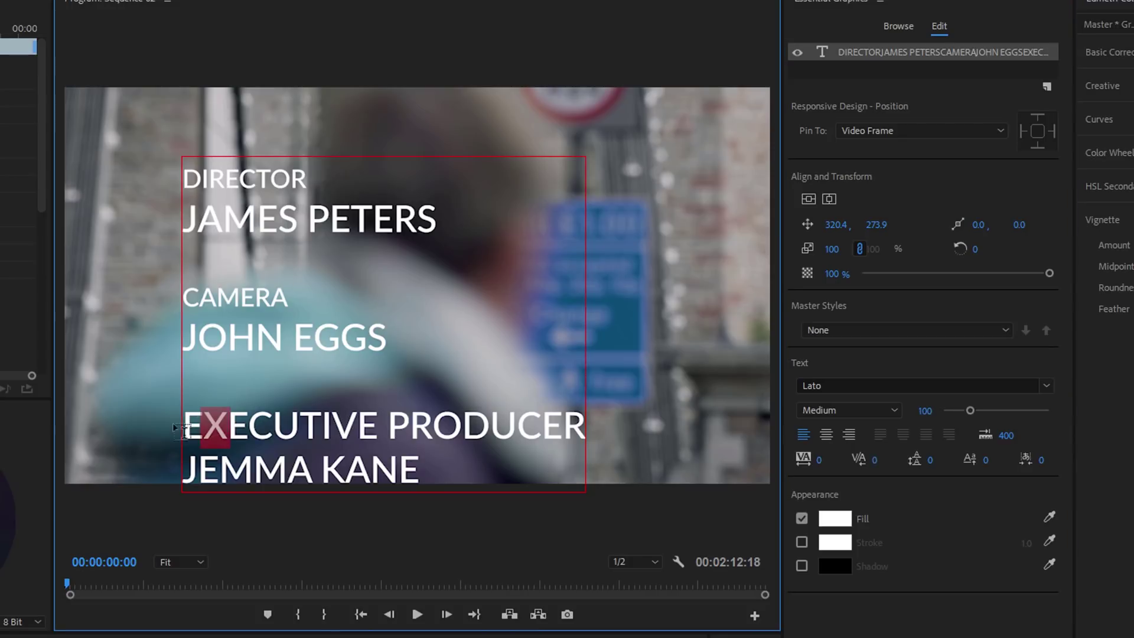
{"action": "left_click_drag", "start_coordinate": [184, 426], "coordinate": [584, 427]}
{"action": "left_click", "coordinate": [926, 410]}
{"action": "type", "text": "69"}
{"action": "key", "text": "Return"}
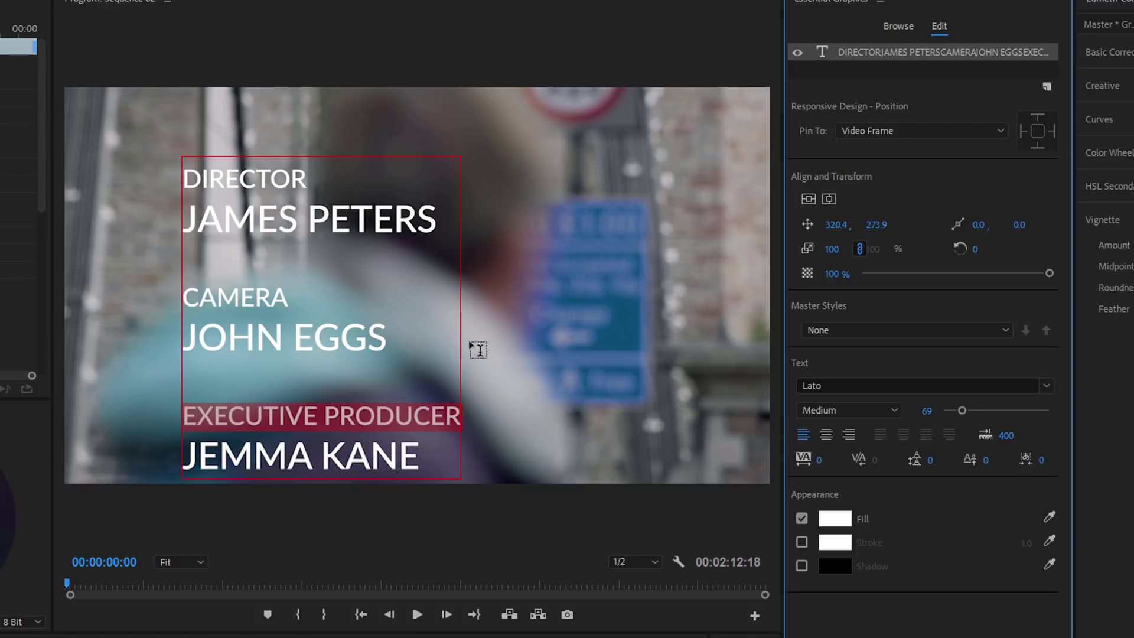
Centre-align the credit lines and centre the block horizontally and vertically in the frame
{"action": "left_click", "coordinate": [189, 178]}
{"action": "left_click", "coordinate": [420, 452], "text": "shift"}
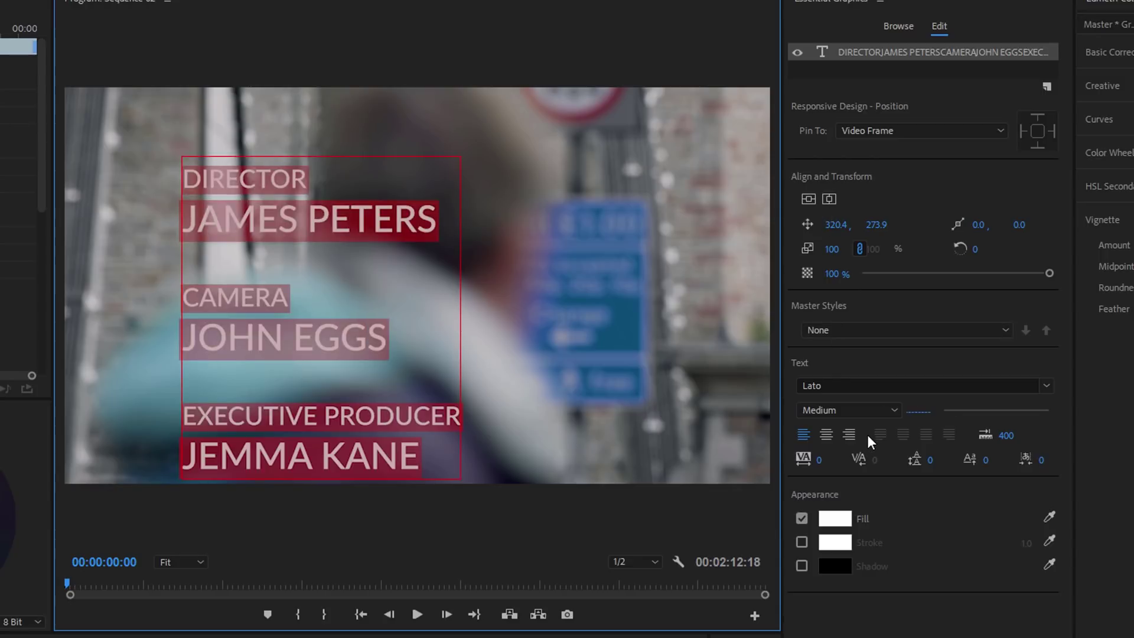
{"action": "left_click", "coordinate": [831, 434]}
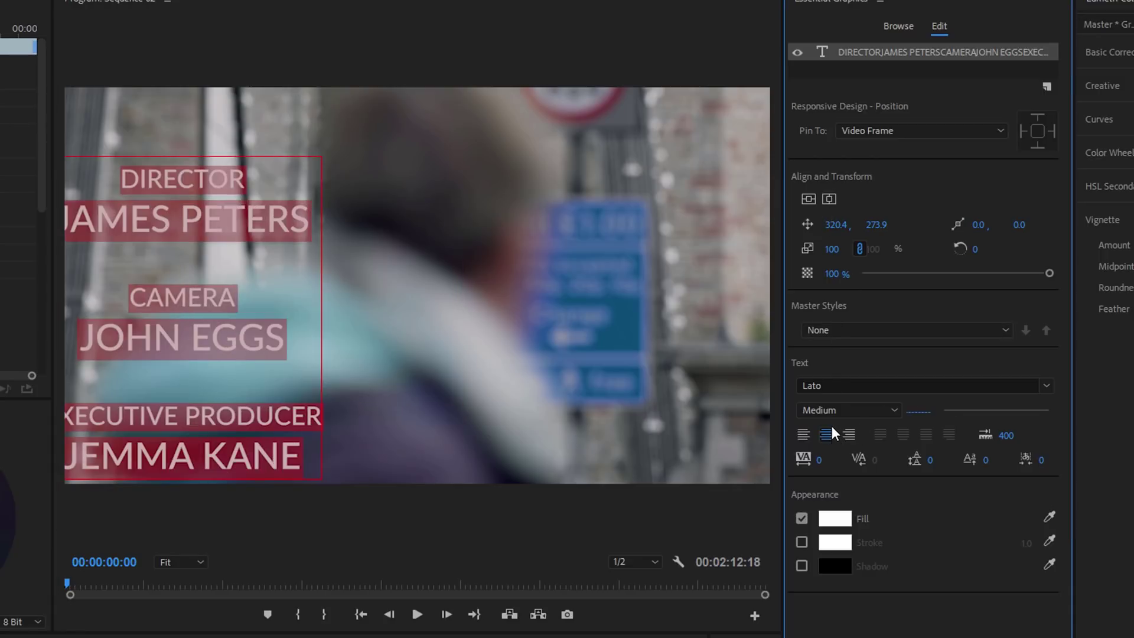
{"action": "left_click", "coordinate": [825, 202]}
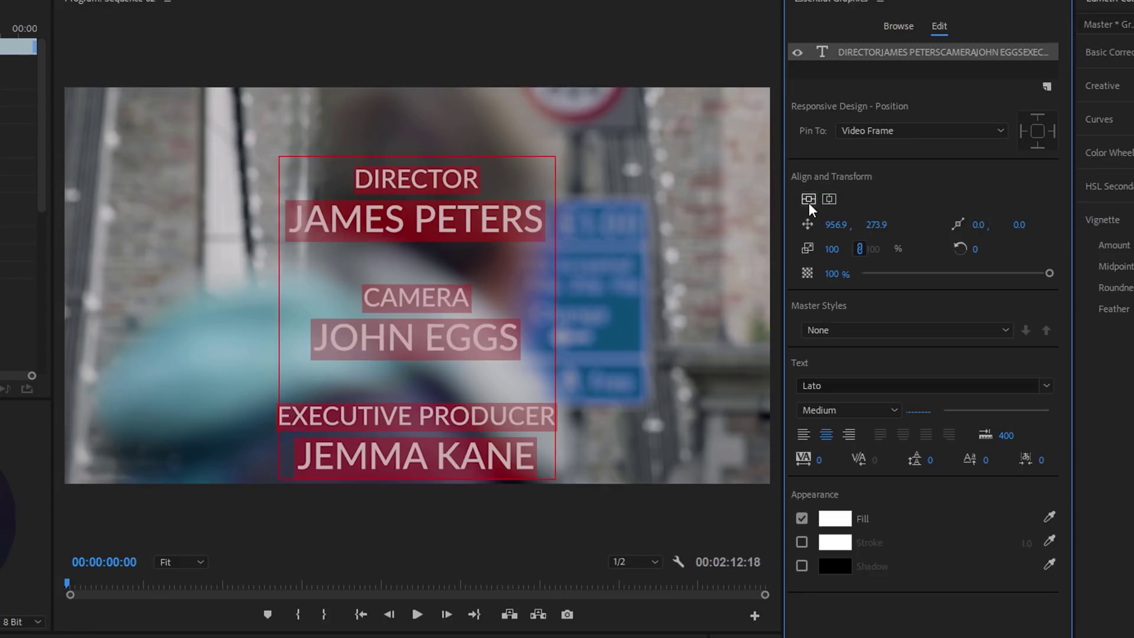
{"action": "left_click", "coordinate": [809, 201]}
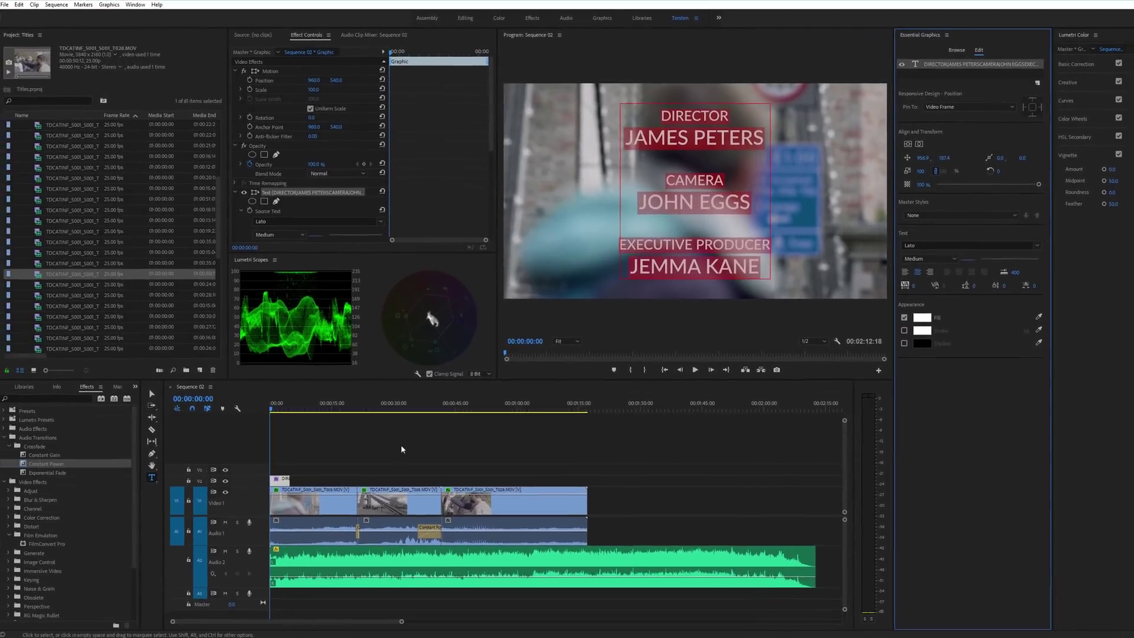
Deselect, zoom the timeline in, and select the credits clip to show its Responsive Design – Time options
{"action": "left_click", "coordinate": [252, 549]}
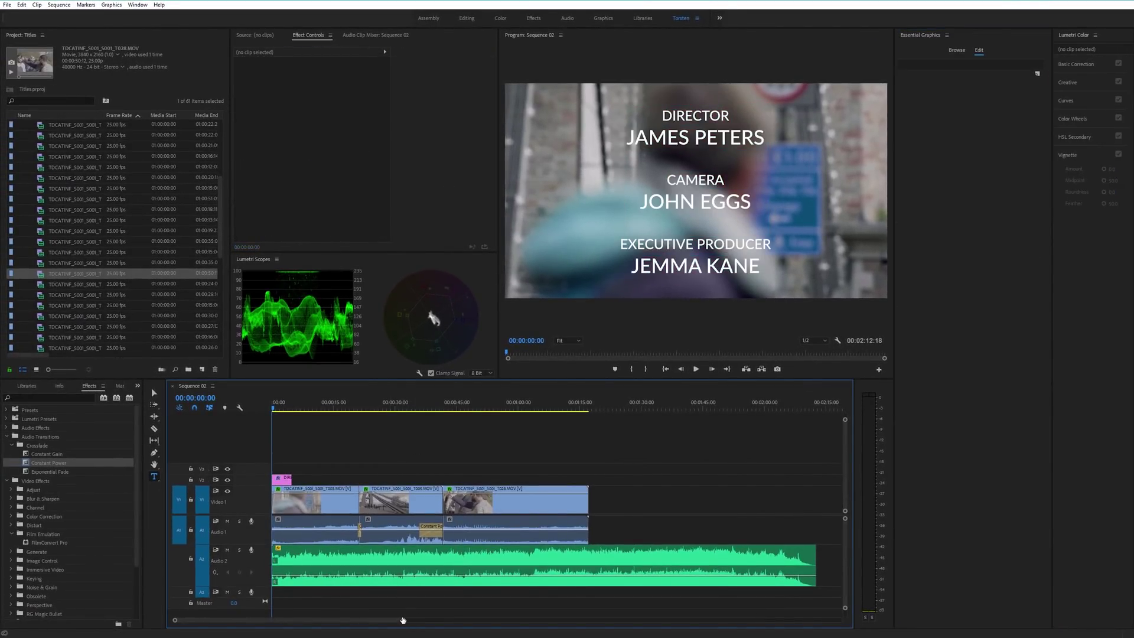
{"action": "left_click_drag", "start_coordinate": [403, 620], "coordinate": [236, 620]}
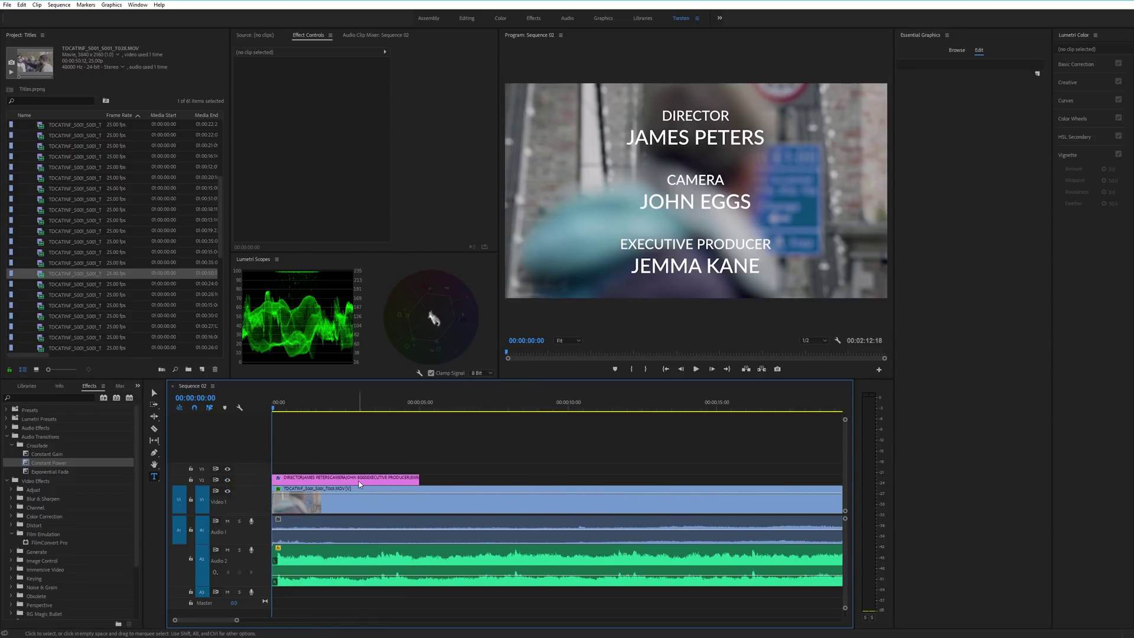
{"action": "left_click", "coordinate": [359, 481]}
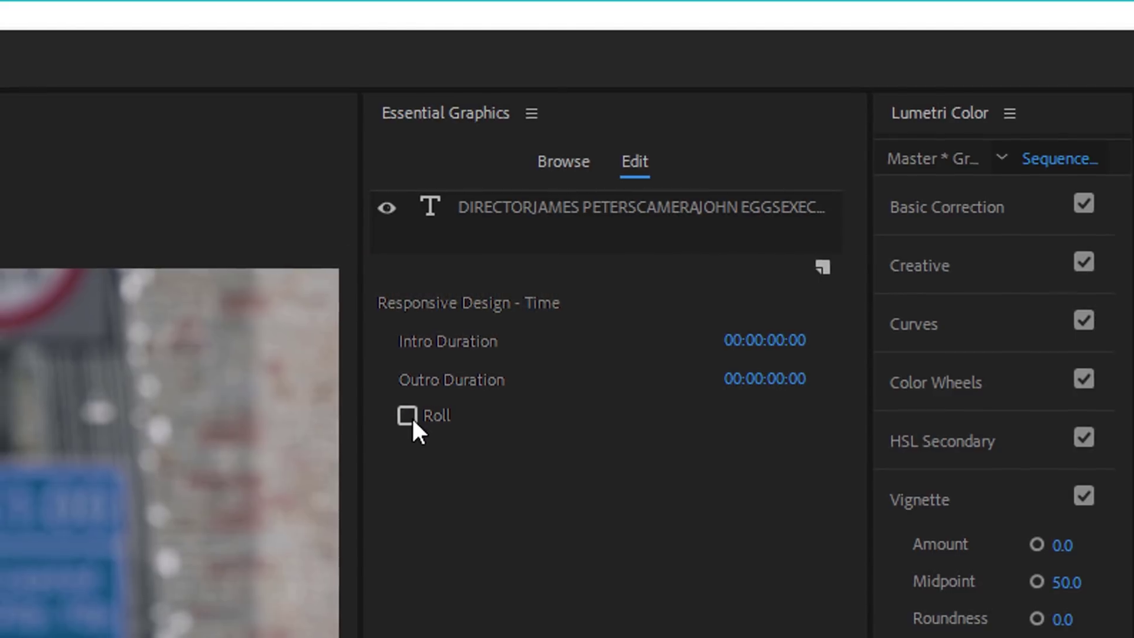
Enable Roll for the credits and stretch the title clip to about 16.6 seconds
{"action": "left_click", "coordinate": [406, 418]}
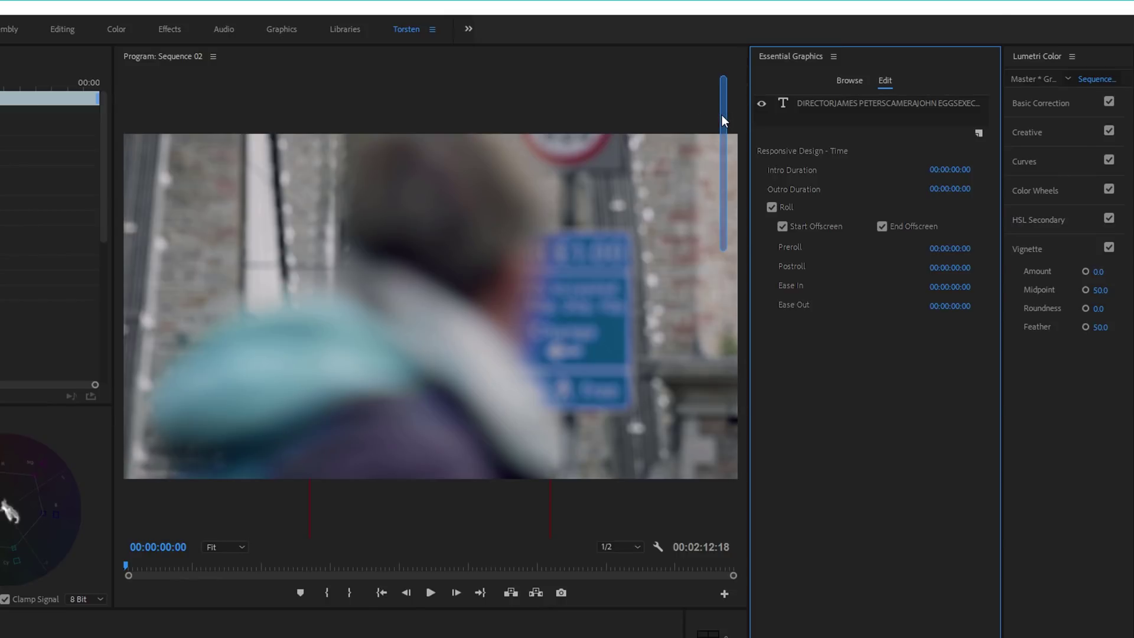
{"action": "left_click_drag", "start_coordinate": [722, 114], "coordinate": [720, 83]}
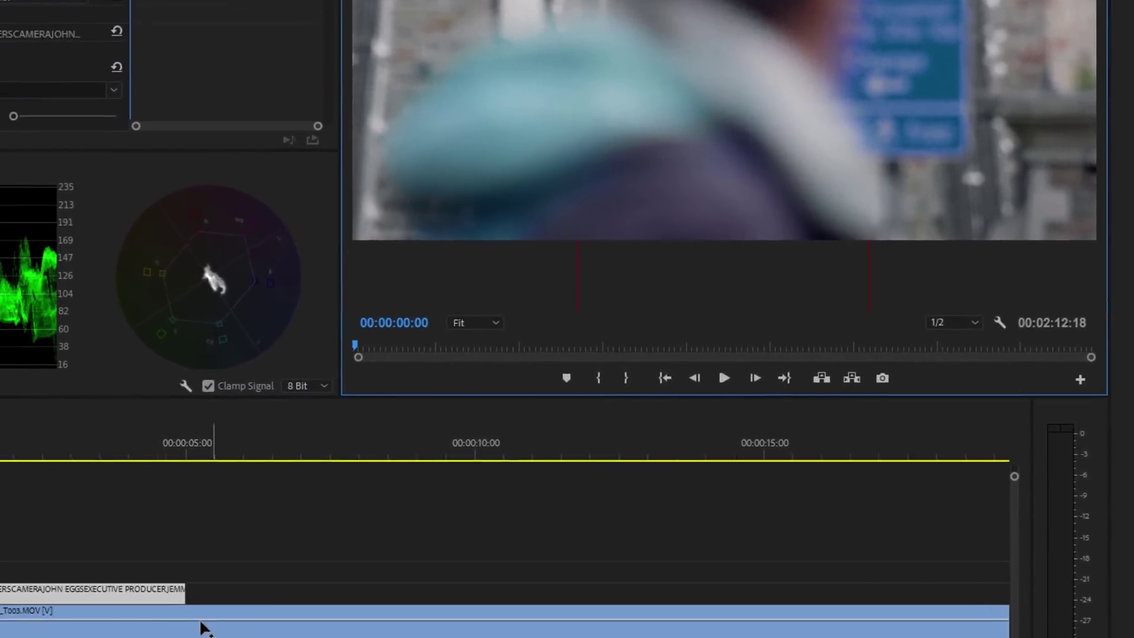
{"action": "left_click_drag", "start_coordinate": [185, 593], "coordinate": [869, 594]}
{"action": "left_click_drag", "start_coordinate": [1129, 341], "coordinate": [1132, 341]}
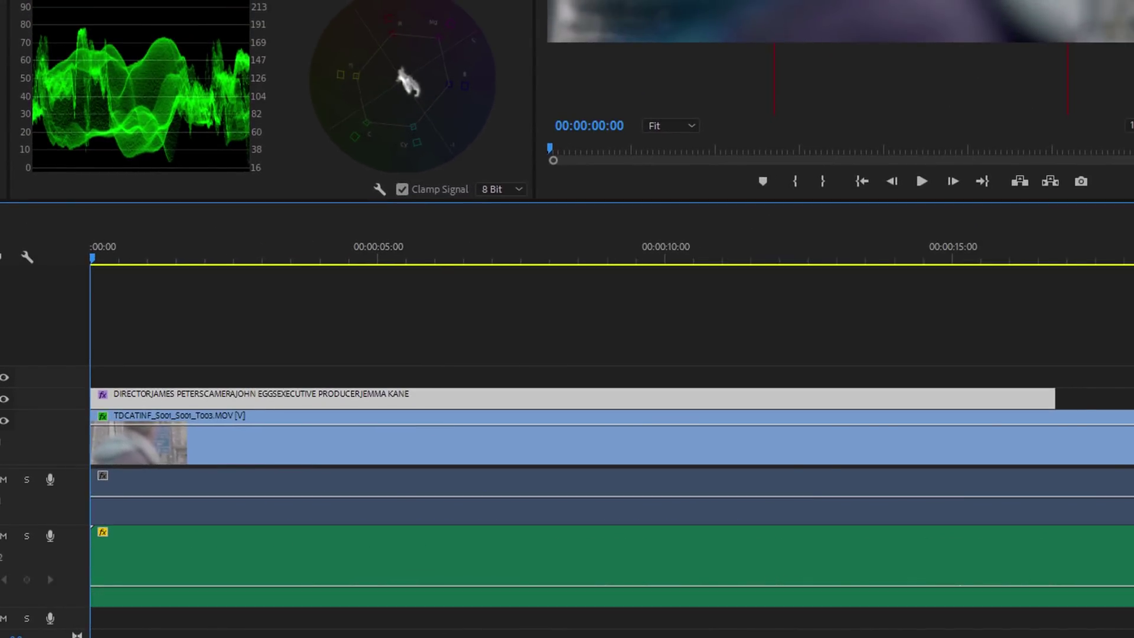
Zoom the timeline out and extend the credits clip to about 28 seconds, into the second shot
{"action": "key", "text": "minus"}
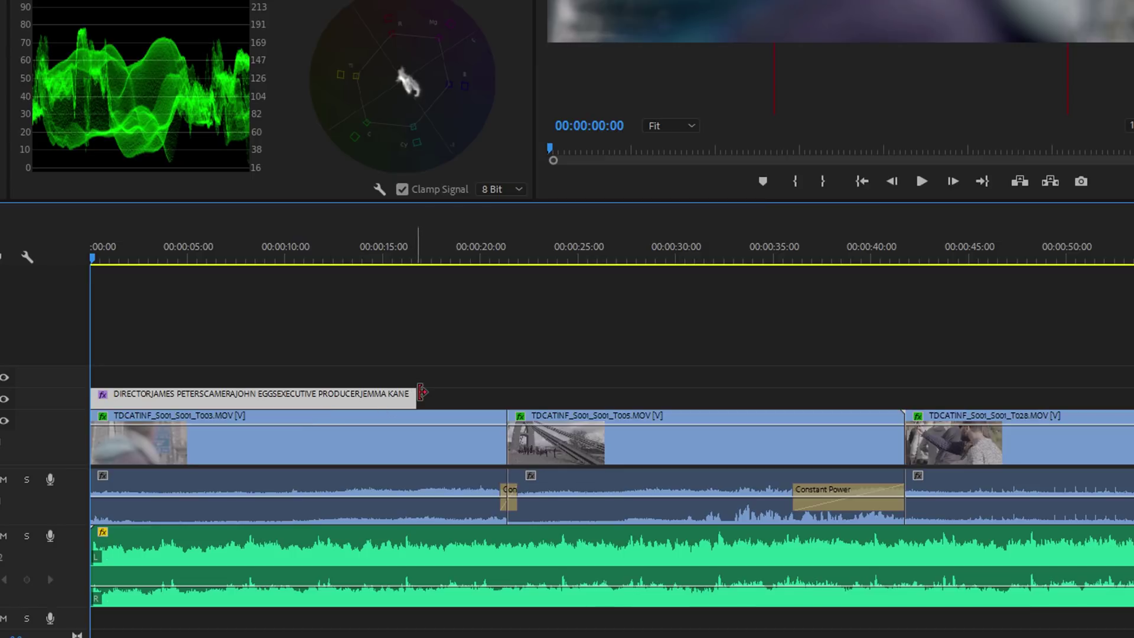
{"action": "left_click_drag", "start_coordinate": [422, 393], "coordinate": [643, 395]}
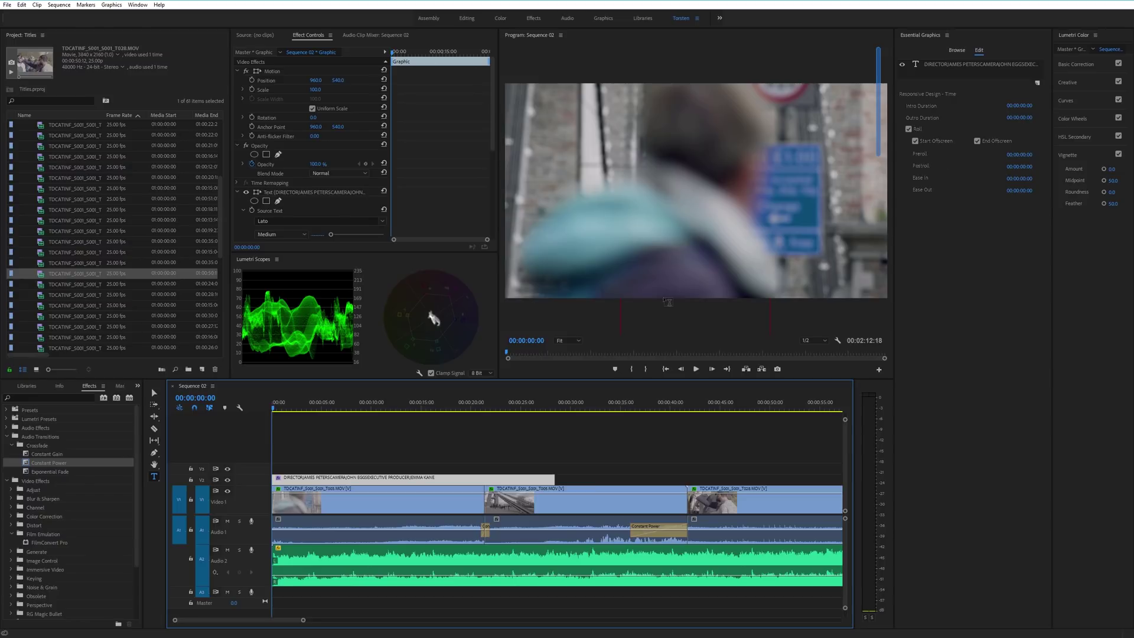
Preview the roll and lower the Program Monitor playback resolution to 1/4
{"action": "key", "text": "space"}
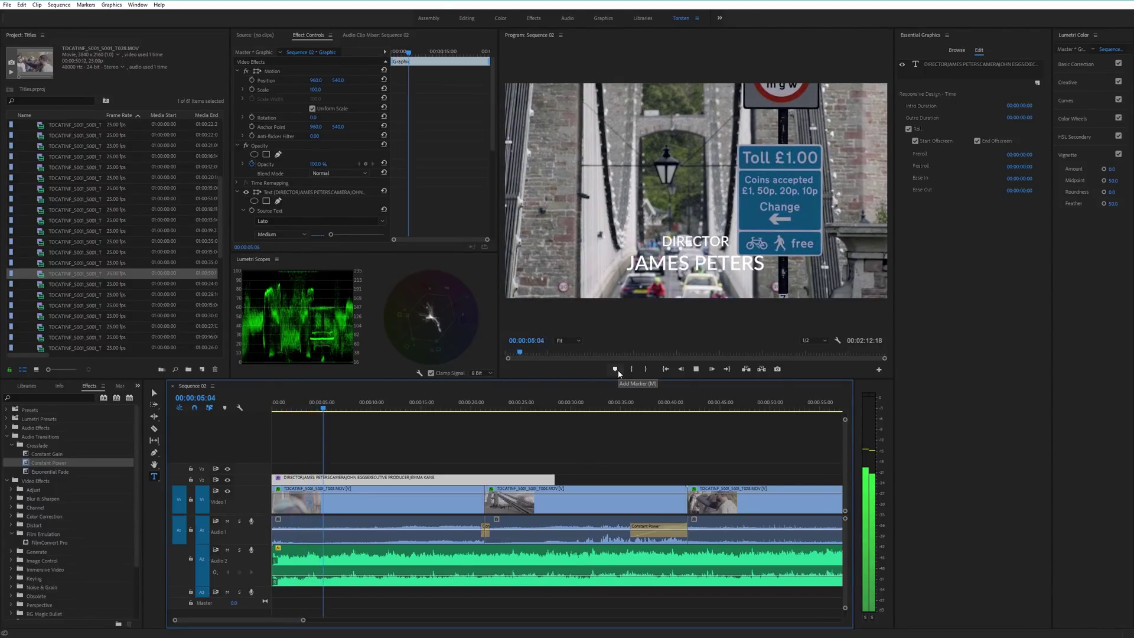
{"action": "key", "text": "space"}
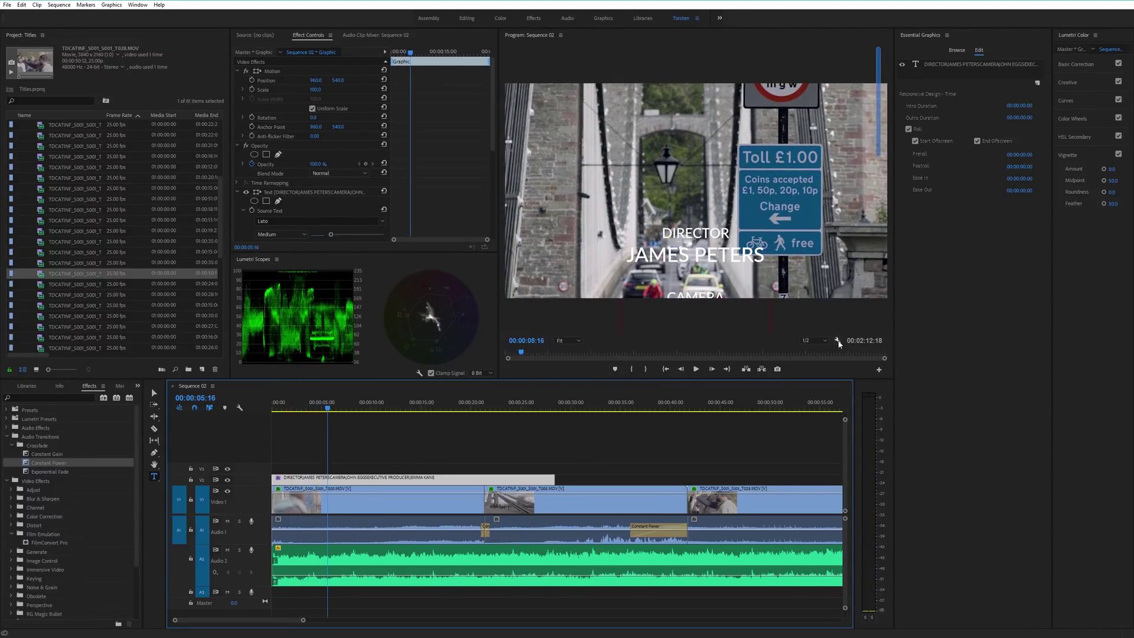
{"action": "left_click", "coordinate": [837, 341]}
{"action": "left_click", "coordinate": [780, 342]}
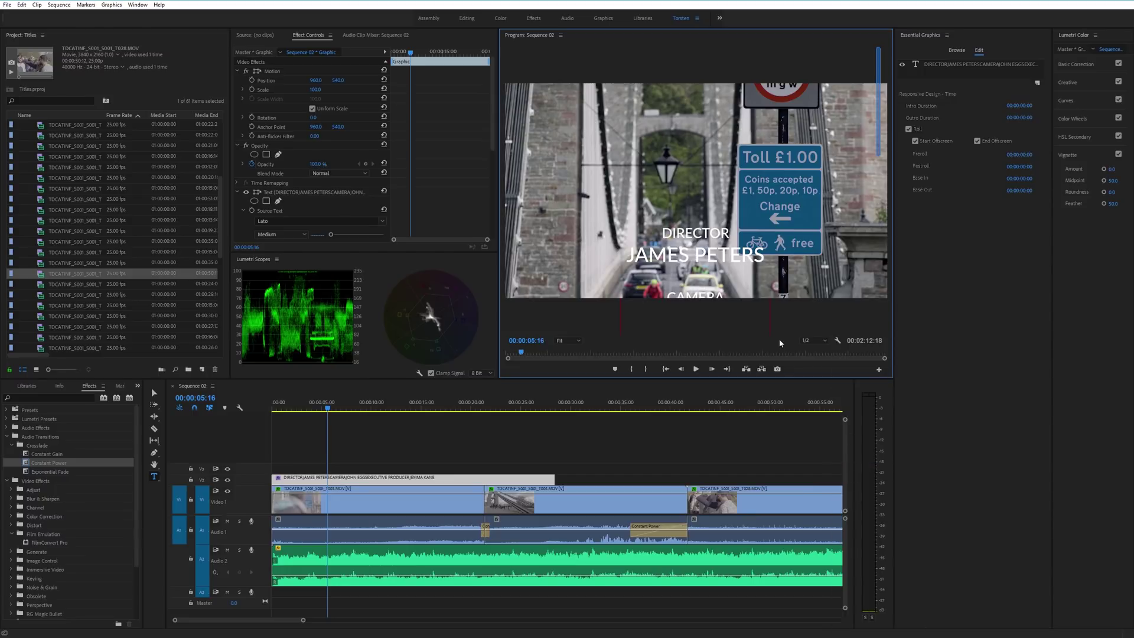
{"action": "left_click", "coordinate": [818, 341]}
{"action": "left_click", "coordinate": [810, 371]}
Replay the roll and trim the credits clip back to about 12 seconds
{"action": "key", "text": "space"}
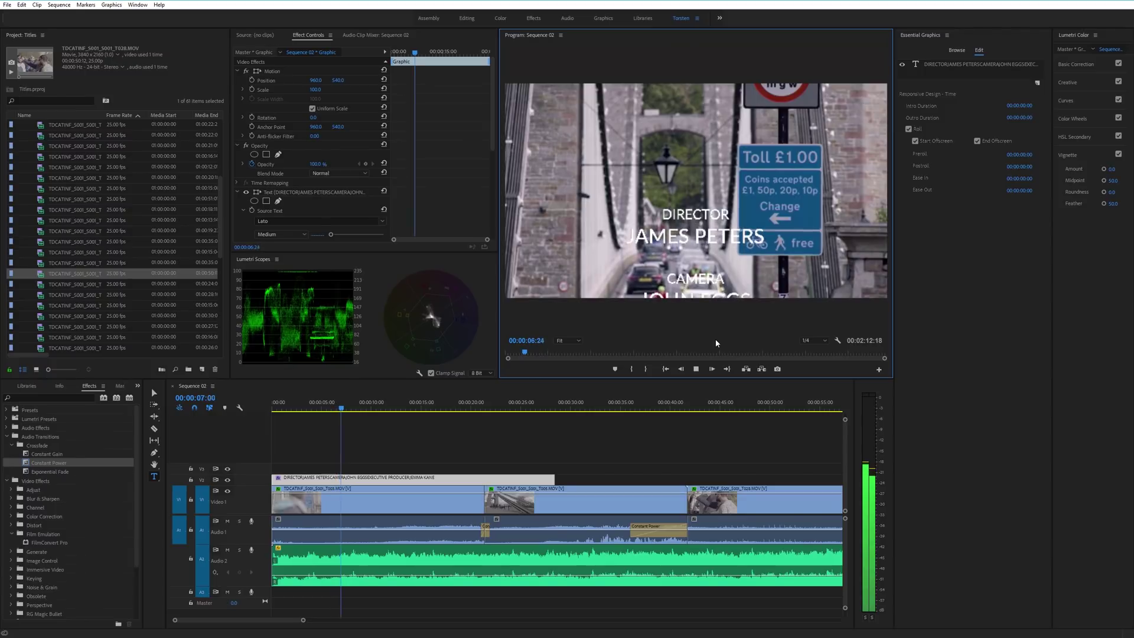
{"action": "key", "text": "space"}
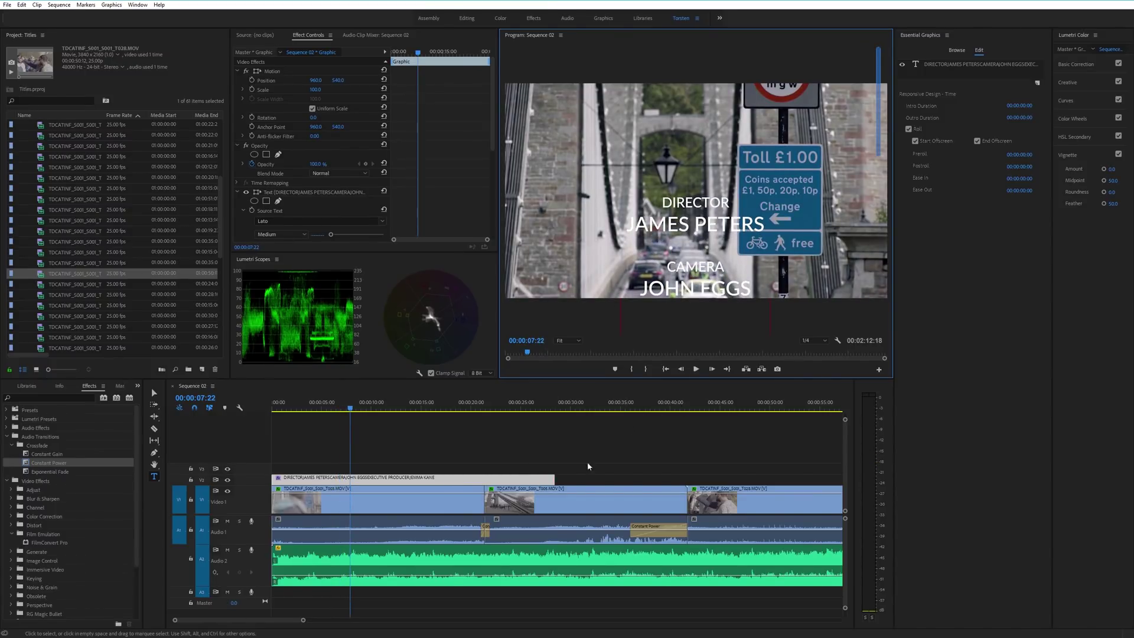
{"action": "left_click_drag", "start_coordinate": [550, 479], "coordinate": [383, 478]}
{"action": "left_click_drag", "start_coordinate": [331, 406], "coordinate": [273, 409]}
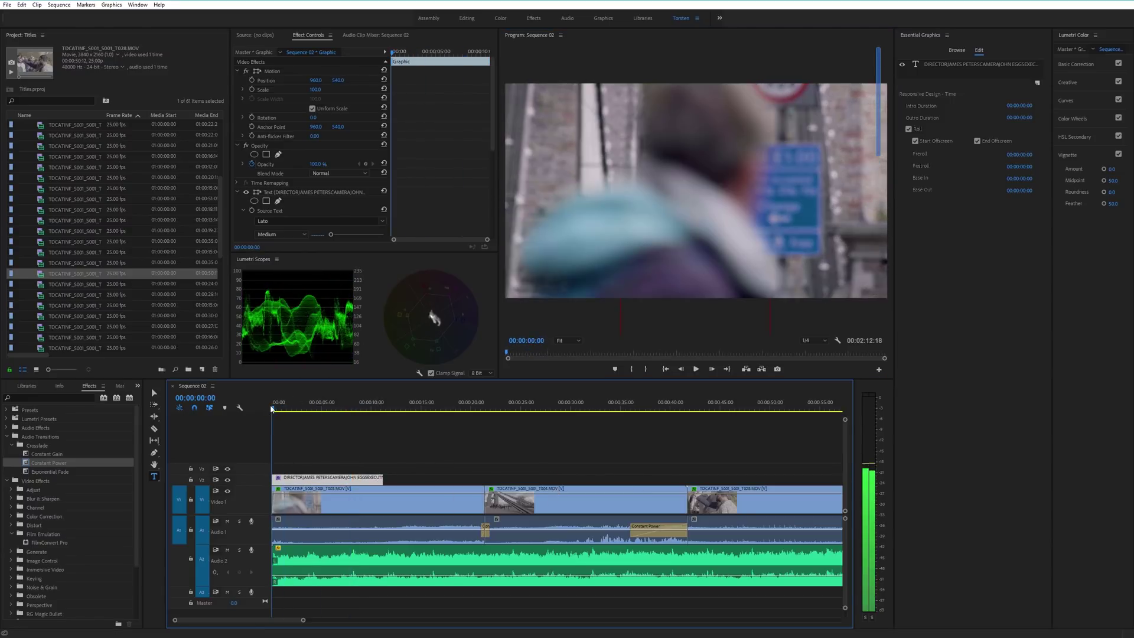
{"action": "key", "text": "space"}
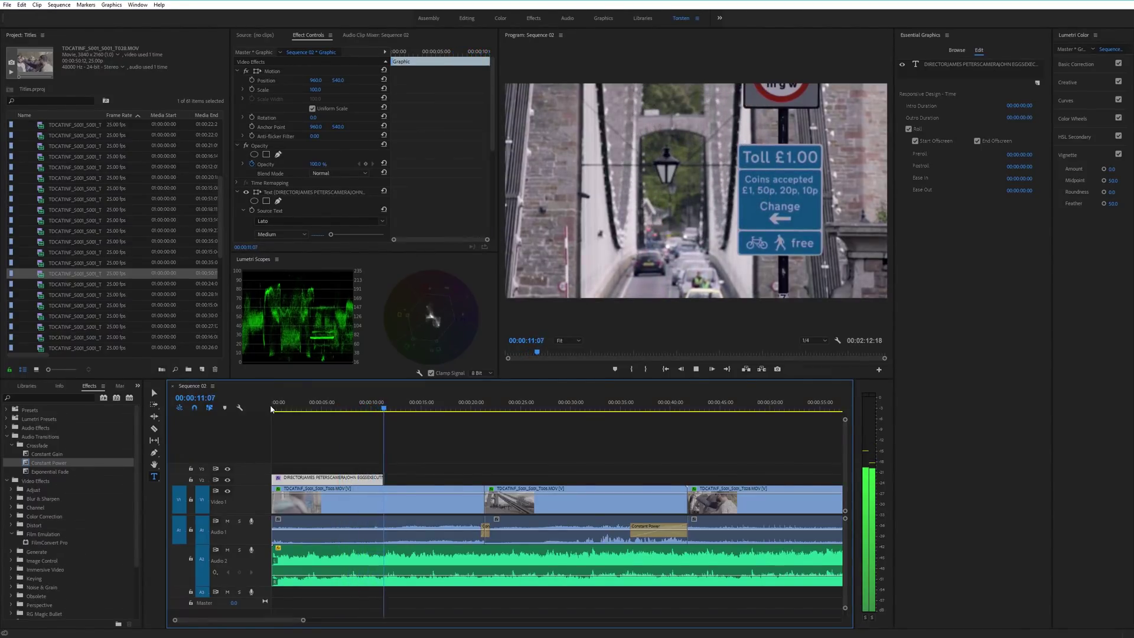
{"action": "key", "text": "space"}
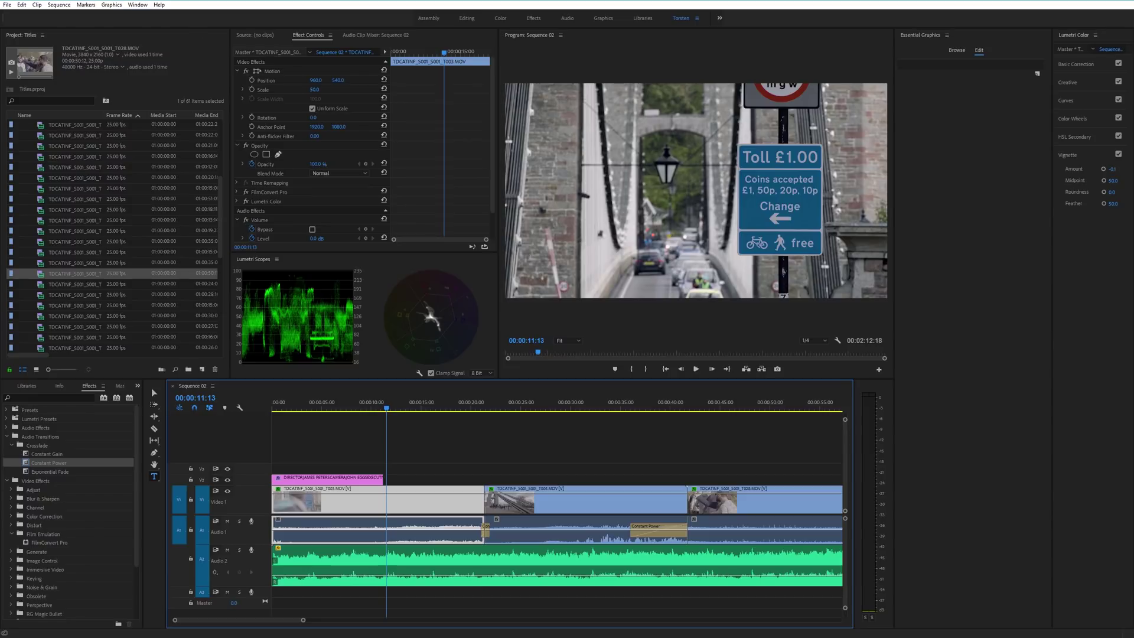
Open the About Adobe Premiere Pro CC window from the Help menu
{"action": "left_click", "coordinate": [161, 5]}
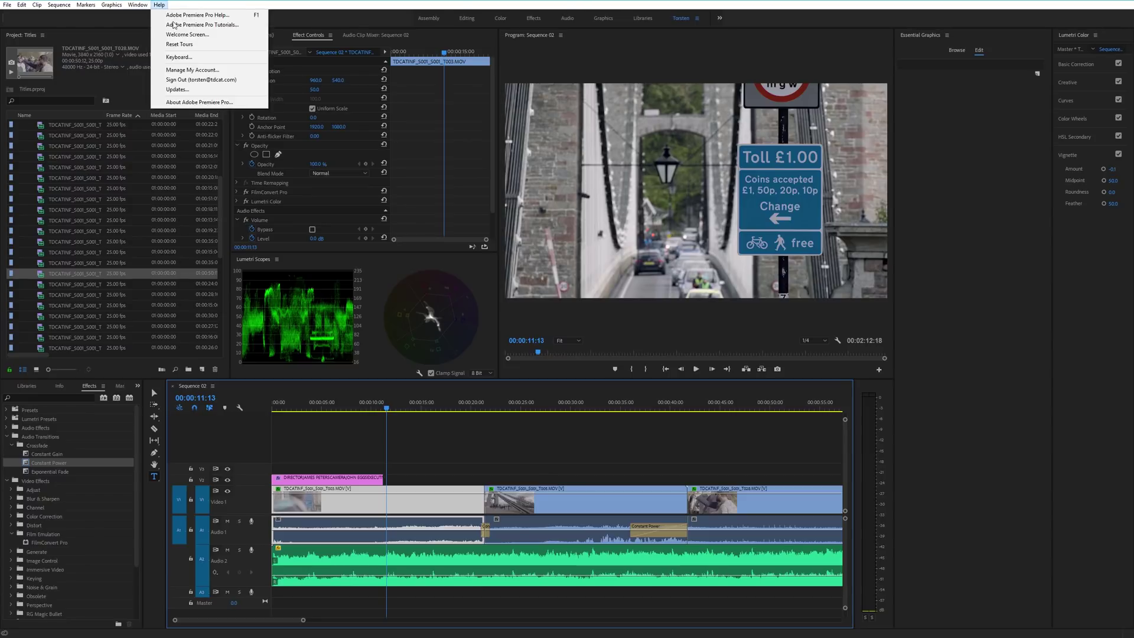
{"action": "left_click", "coordinate": [195, 103]}
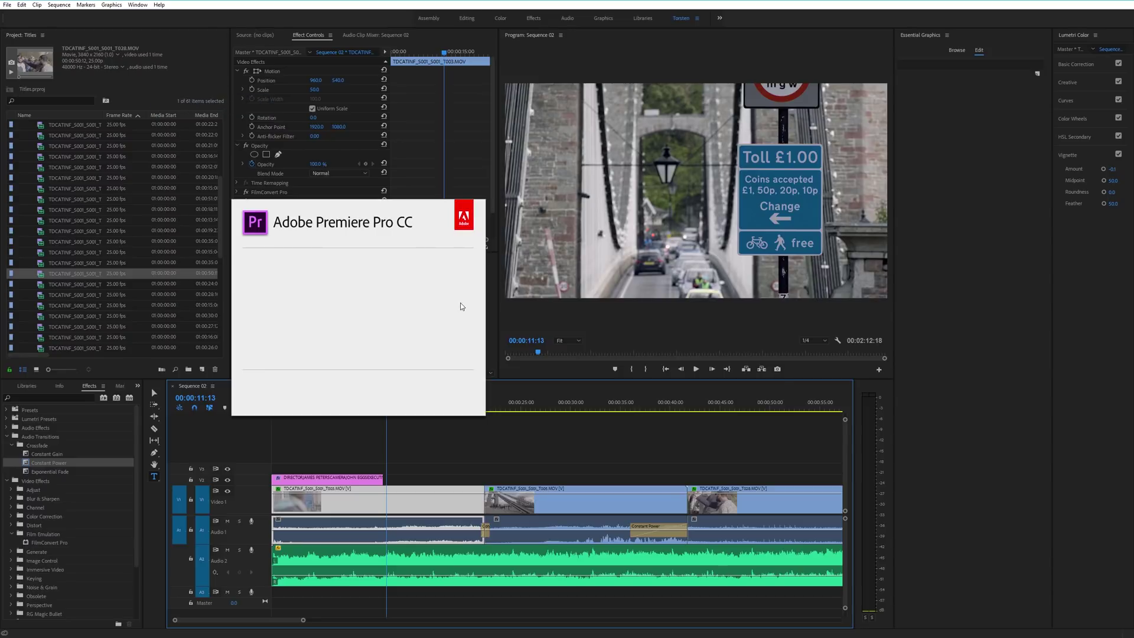